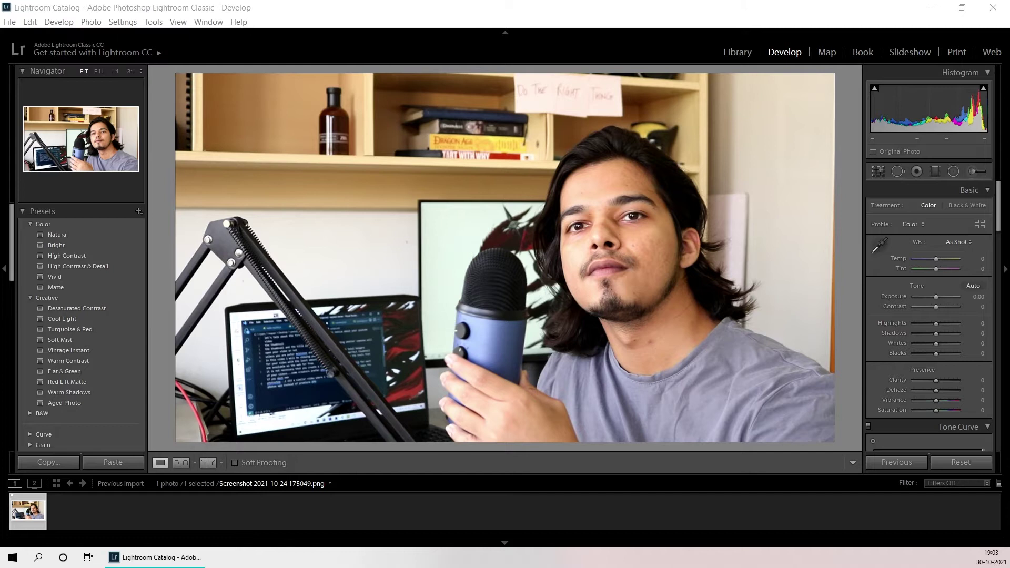
Crop the webcam photo tighter by pulling its bottom-right corner inward, then apply the crop
{"action": "left_click", "coordinate": [878, 173]}
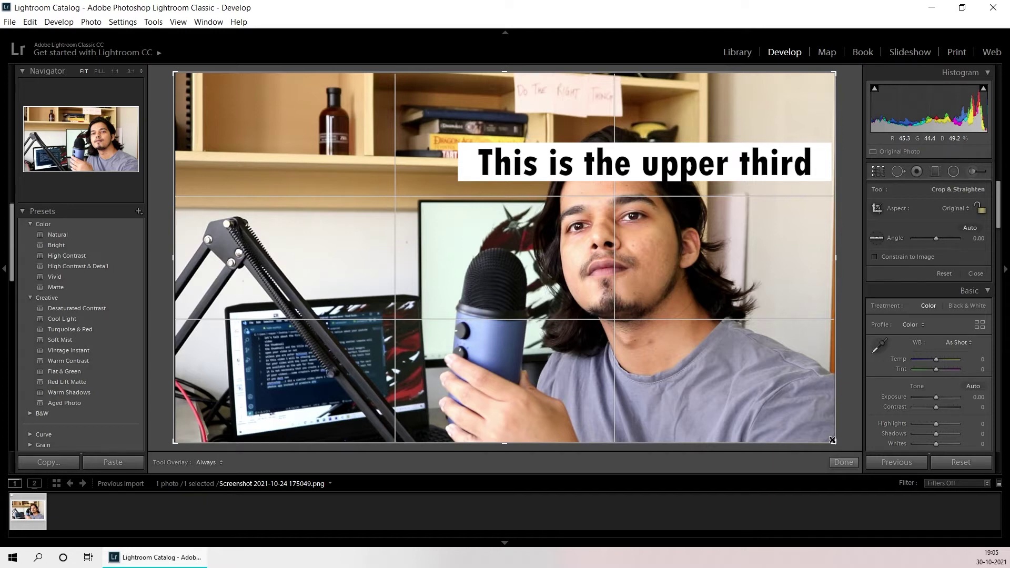
{"action": "left_click_drag", "start_coordinate": [832, 440], "coordinate": [792, 408]}
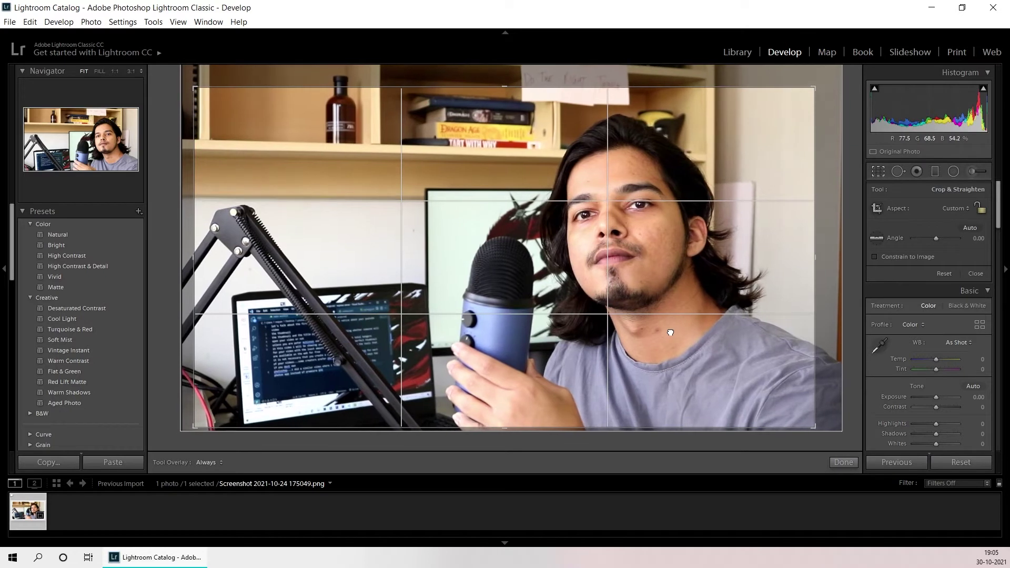
{"action": "left_click", "coordinate": [844, 462]}
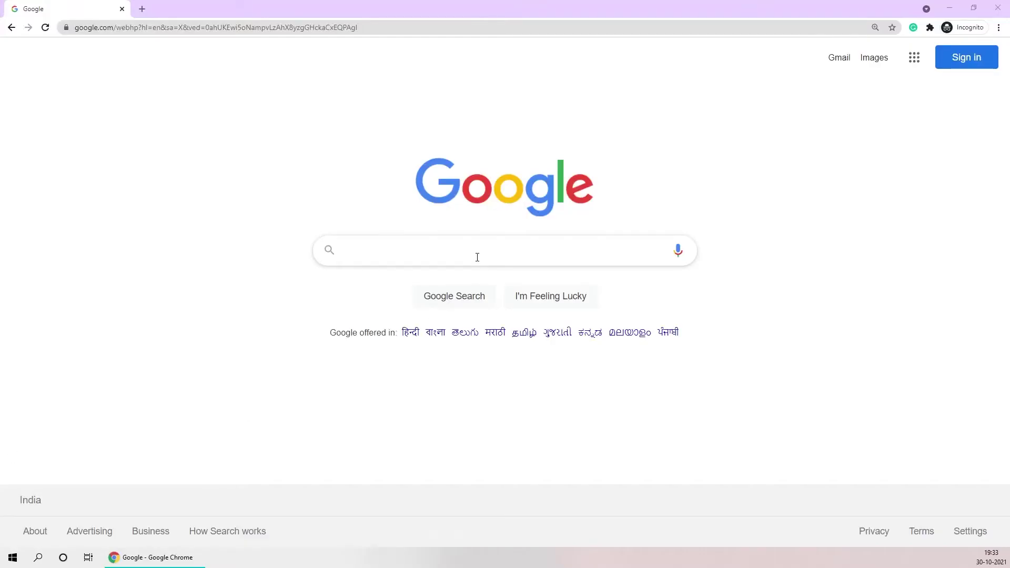
Search Google for 'canva', open the Canva website and start account sign-up
{"action": "left_click", "coordinate": [477, 256]}
{"action": "type", "text": "canva"}
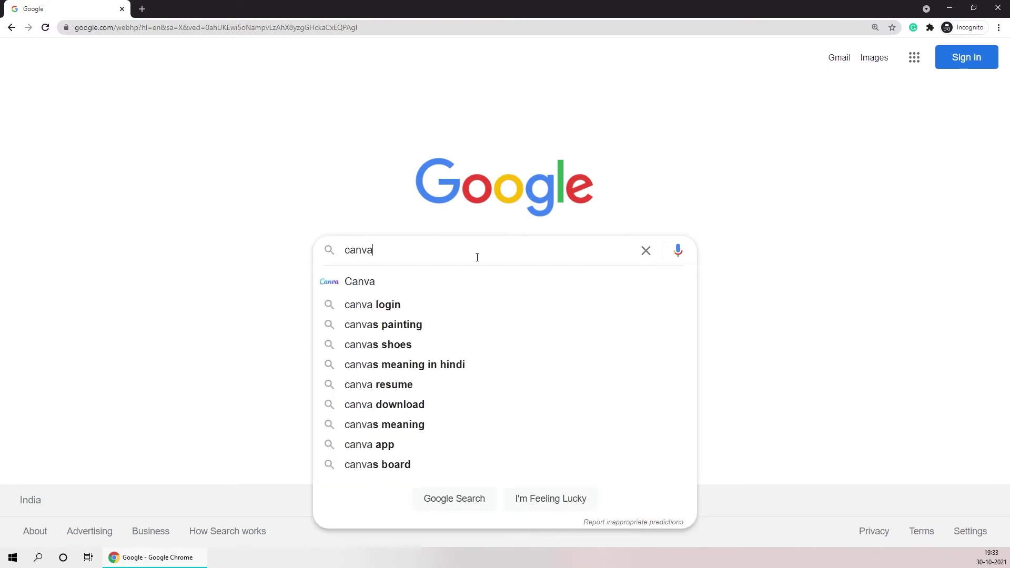
{"action": "key", "text": "Return"}
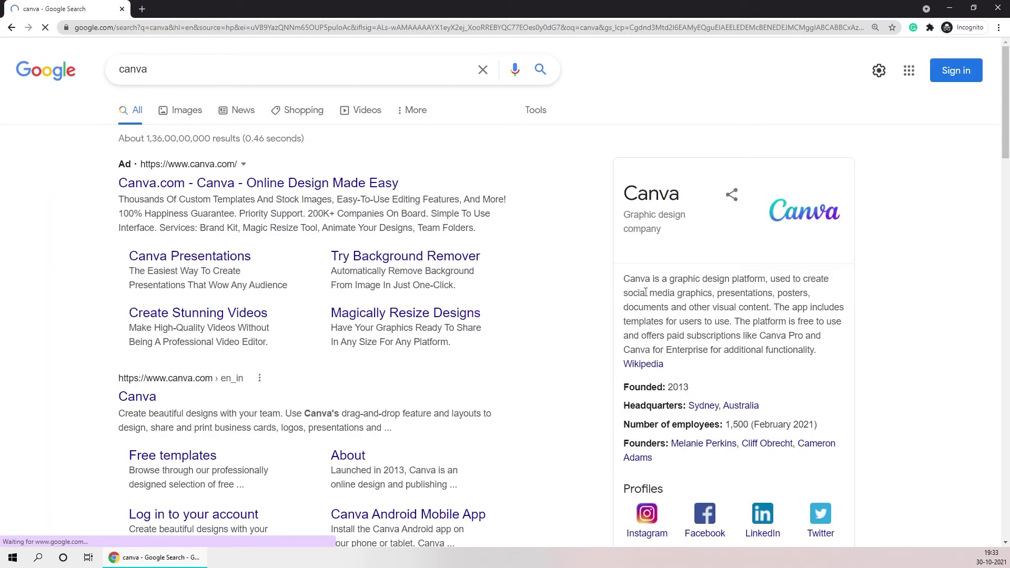
{"action": "left_click", "coordinate": [138, 388]}
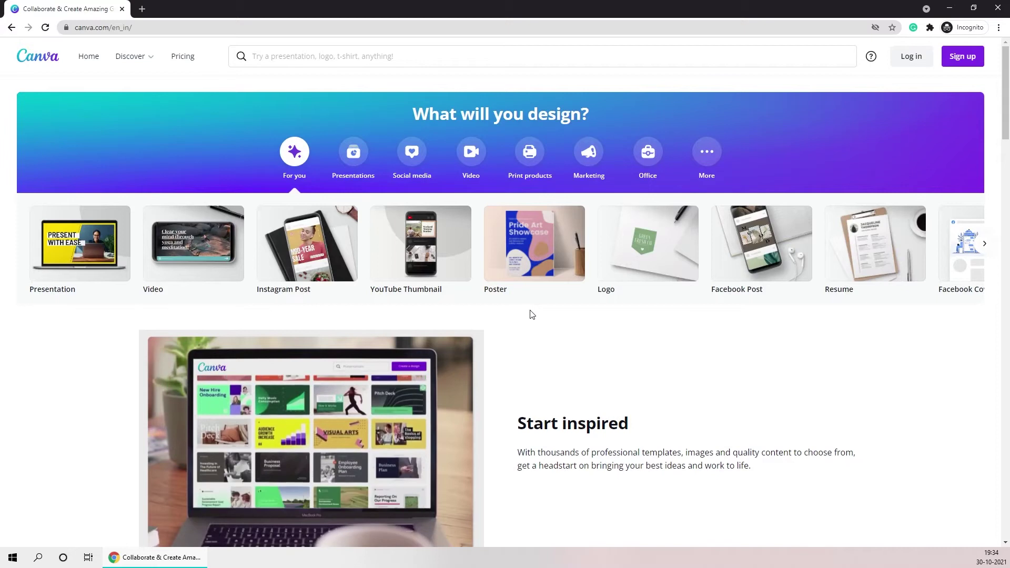
{"action": "left_click", "coordinate": [961, 59]}
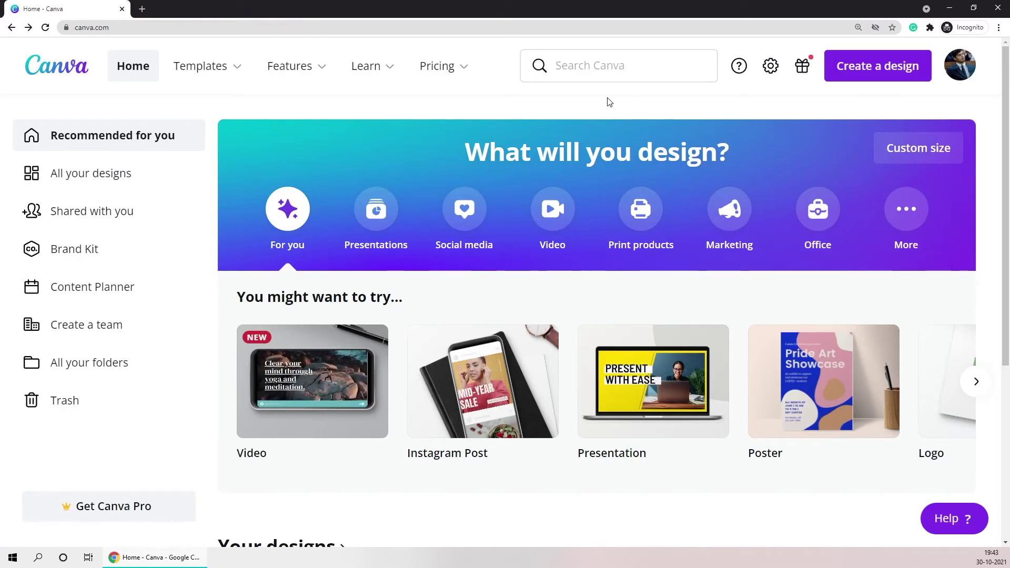
Search Canva for 'youtube thumbnail' to list the 1,752 templates at 1280 × 720 px
{"action": "left_click", "coordinate": [613, 67]}
{"action": "type", "text": "youtube thumbnail"}
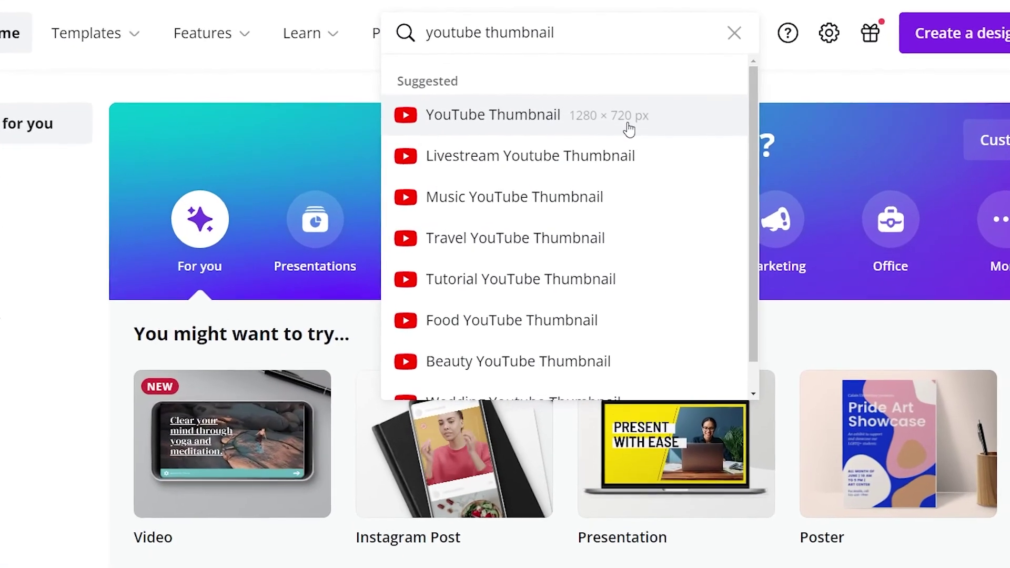
{"action": "left_click", "coordinate": [627, 125]}
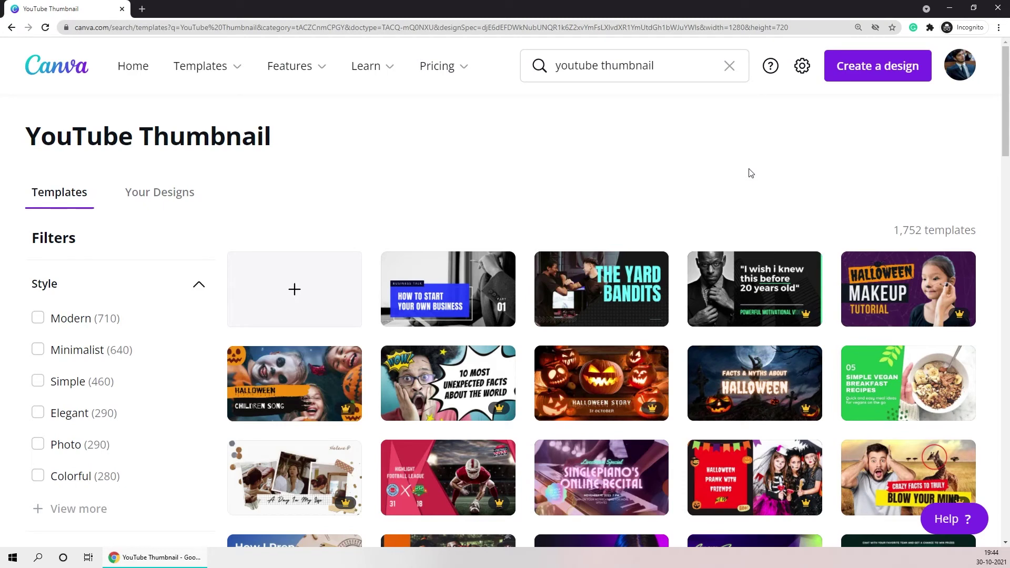
{"action": "left_click_drag", "start_coordinate": [883, 232], "coordinate": [983, 236]}
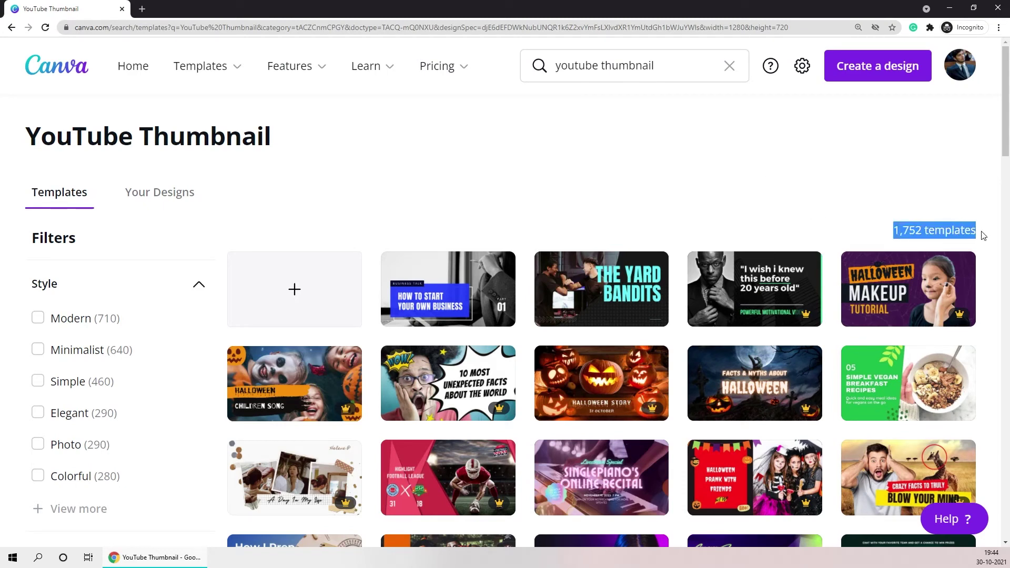
{"action": "left_click", "coordinate": [660, 169]}
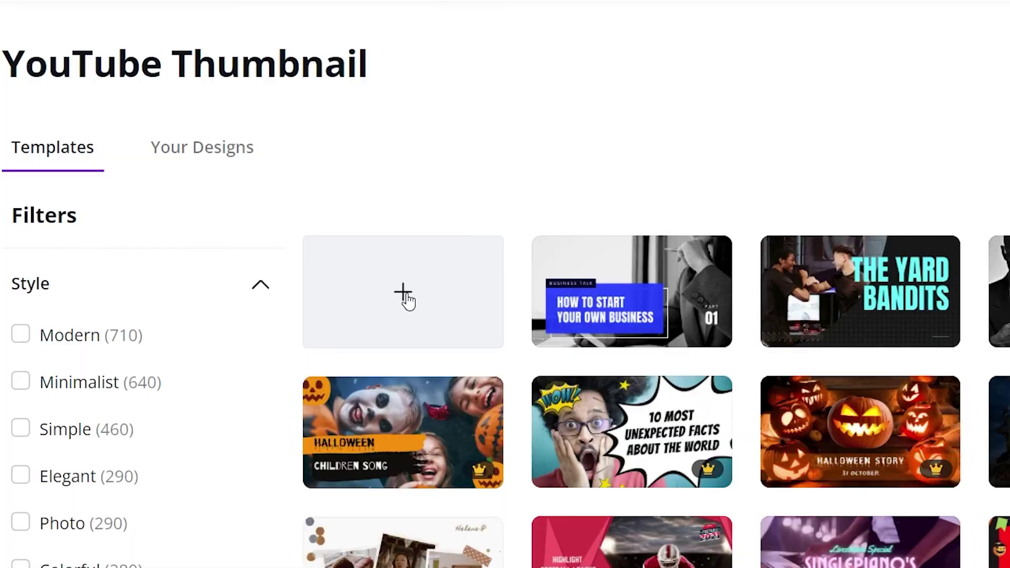
Start a blank YouTube thumbnail design and upload the webcam screenshot JPG
{"action": "left_click", "coordinate": [406, 296]}
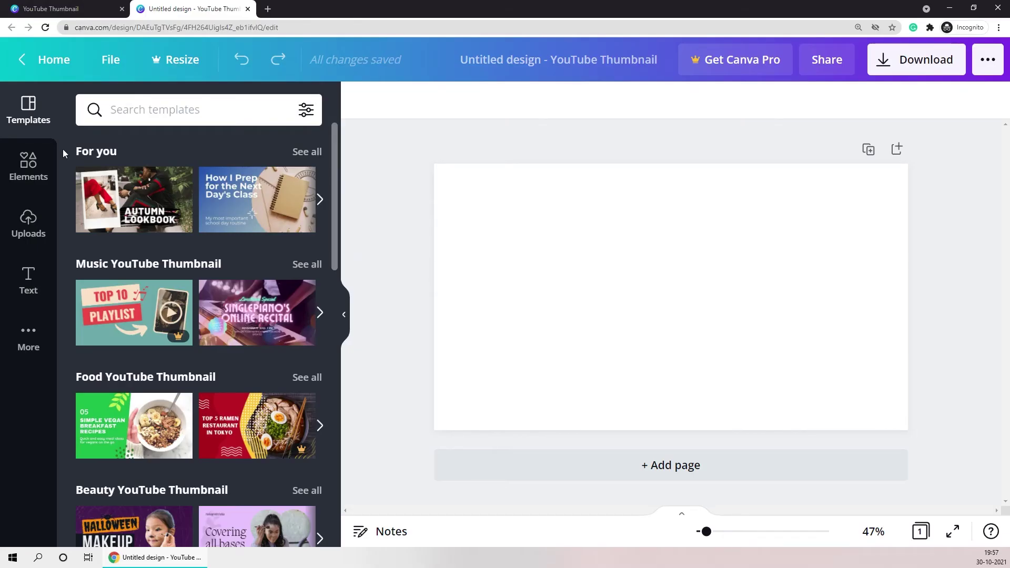
{"action": "left_click", "coordinate": [44, 224]}
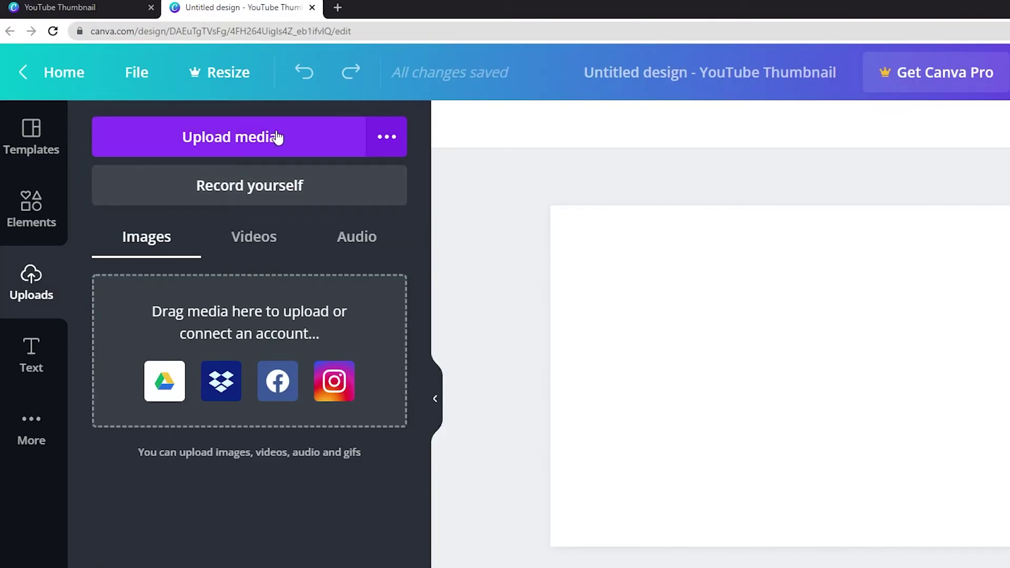
{"action": "left_click", "coordinate": [277, 137]}
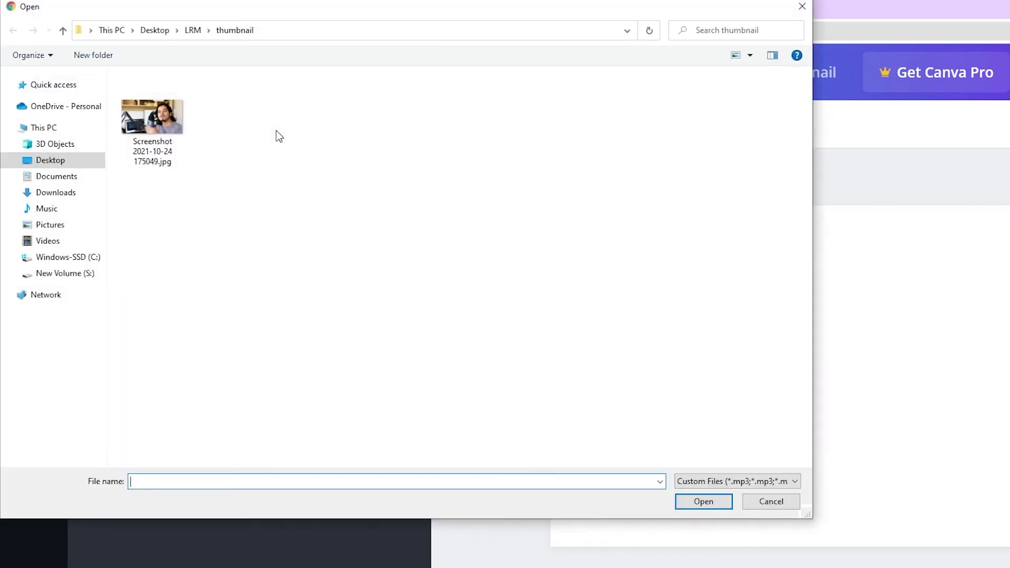
{"action": "left_click", "coordinate": [180, 138]}
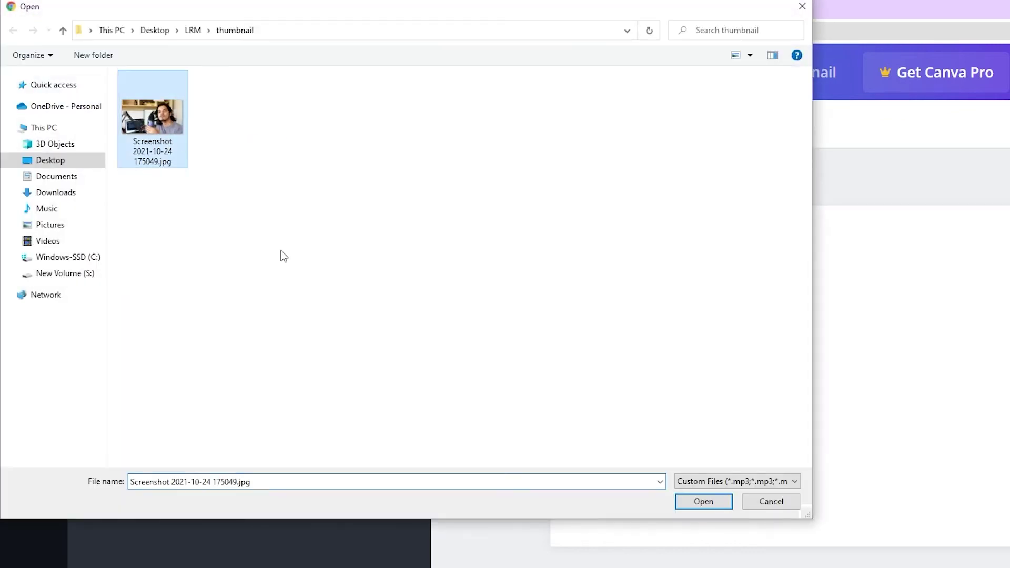
{"action": "left_click", "coordinate": [713, 501]}
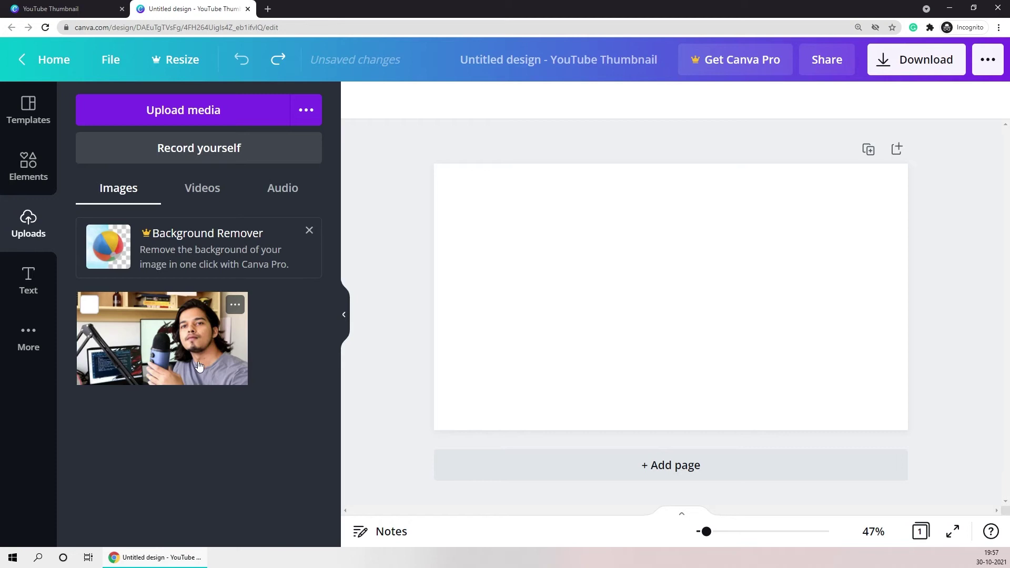
Place the uploaded photo on the page and stretch it to fill the 1280 × 720 canvas
{"action": "left_click_drag", "start_coordinate": [196, 359], "coordinate": [535, 212]}
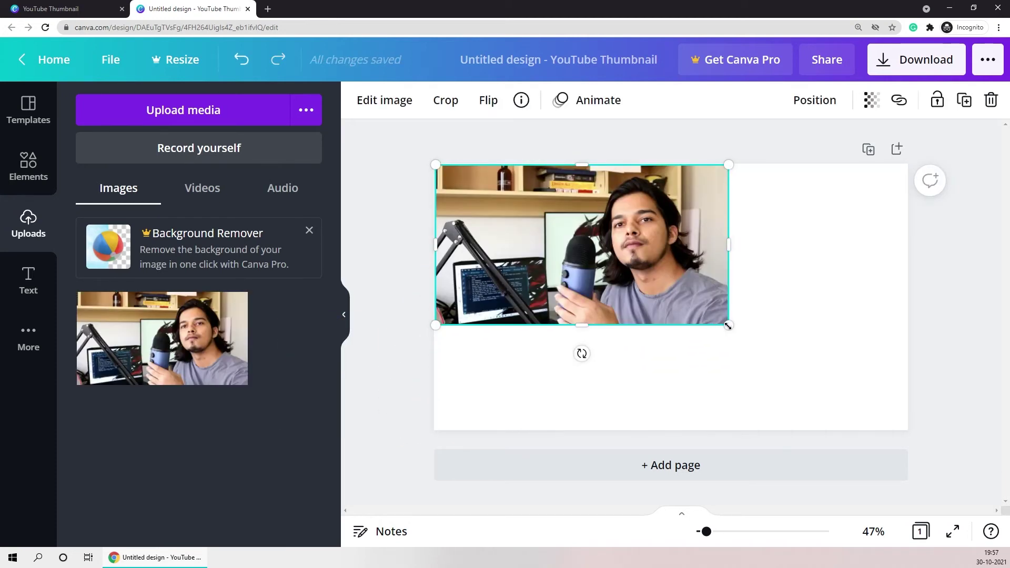
{"action": "left_click_drag", "start_coordinate": [728, 326], "coordinate": [898, 433]}
{"action": "left_click_drag", "start_coordinate": [761, 299], "coordinate": [768, 304]}
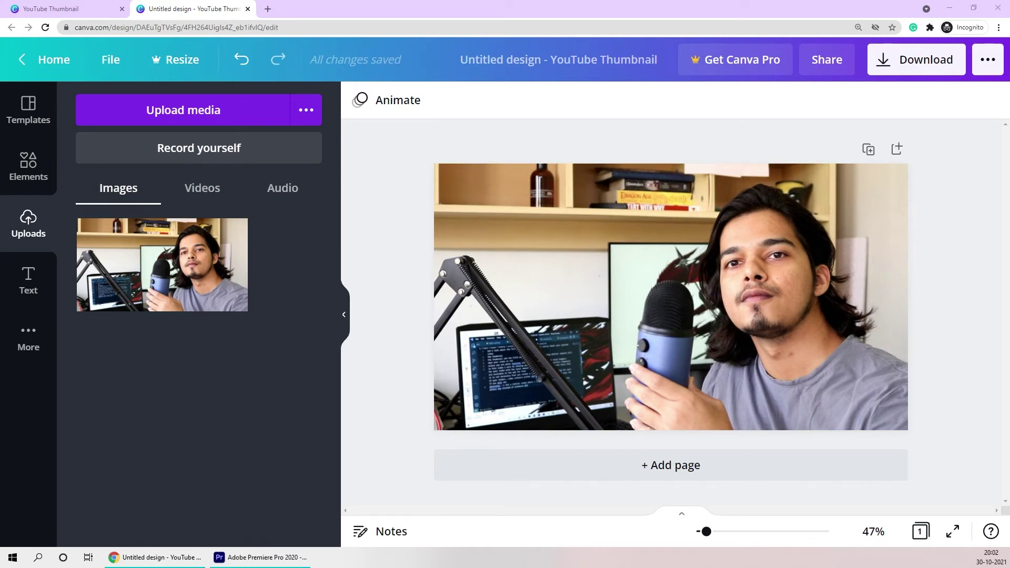
Search Elements for 'rec' and add a rectangular frame to the page
{"action": "left_click", "coordinate": [37, 164]}
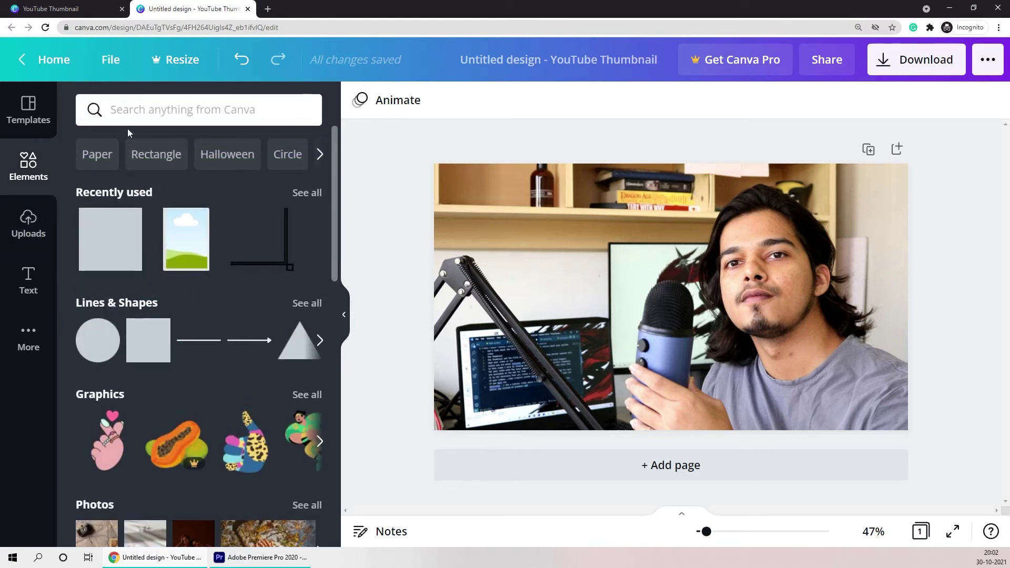
{"action": "left_click", "coordinate": [143, 114]}
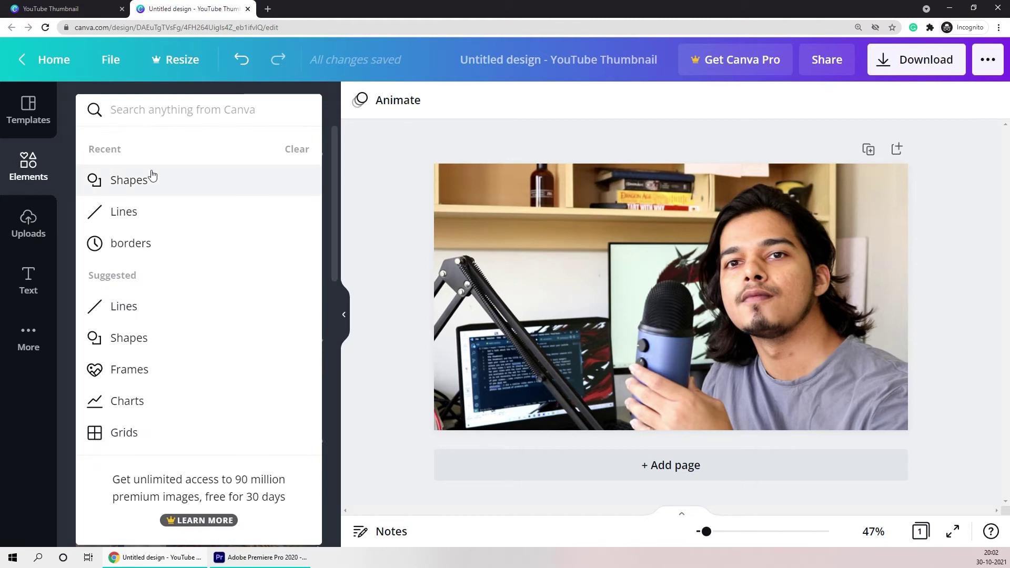
{"action": "type", "text": "rectangle"}
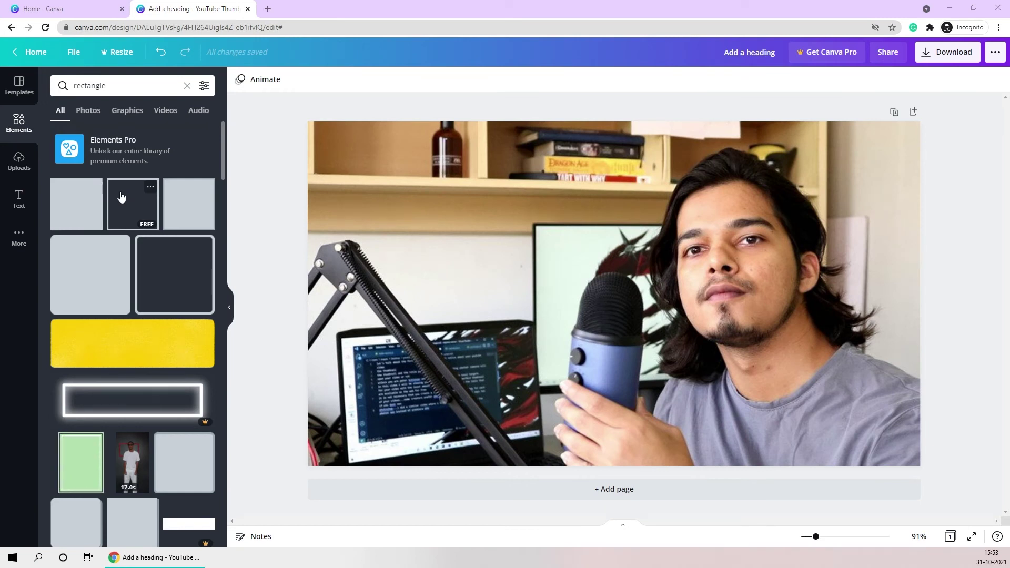
{"action": "left_click", "coordinate": [120, 197]}
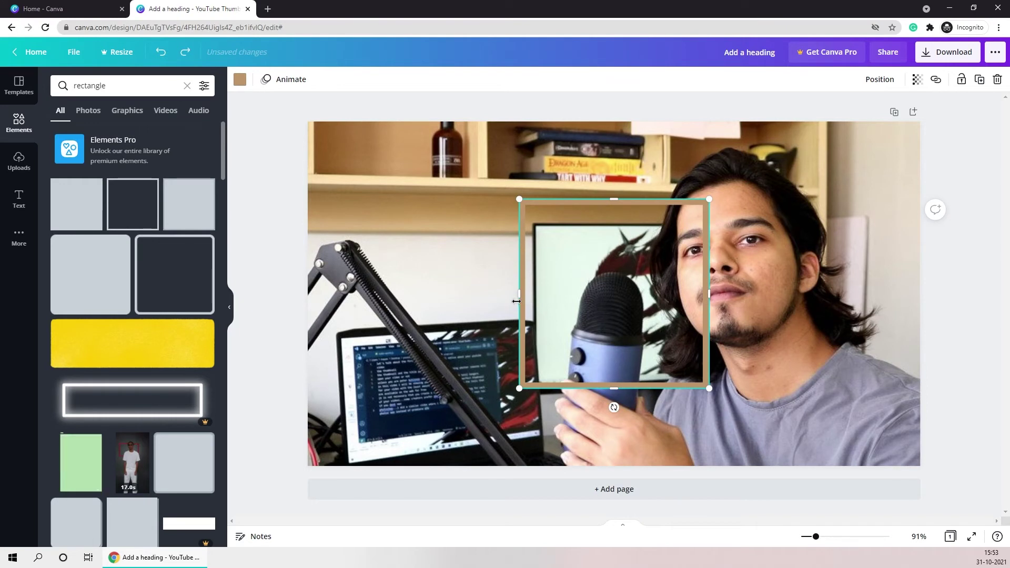
Stretch the frame to every page edge and colour it light blue
{"action": "left_click_drag", "start_coordinate": [516, 301], "coordinate": [307, 301]}
{"action": "left_click_drag", "start_coordinate": [508, 199], "coordinate": [498, 121]}
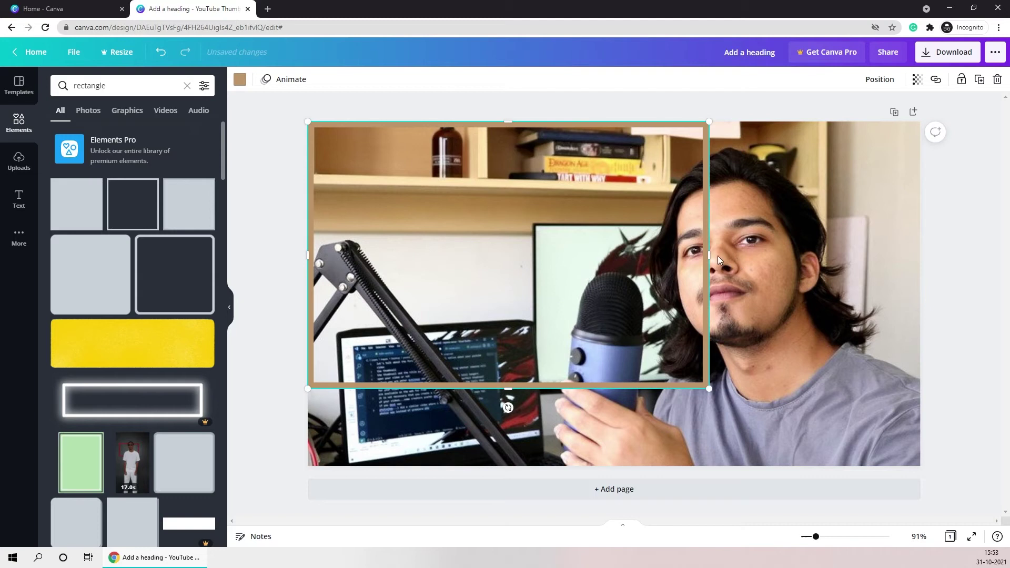
{"action": "left_click_drag", "start_coordinate": [709, 255], "coordinate": [921, 254]}
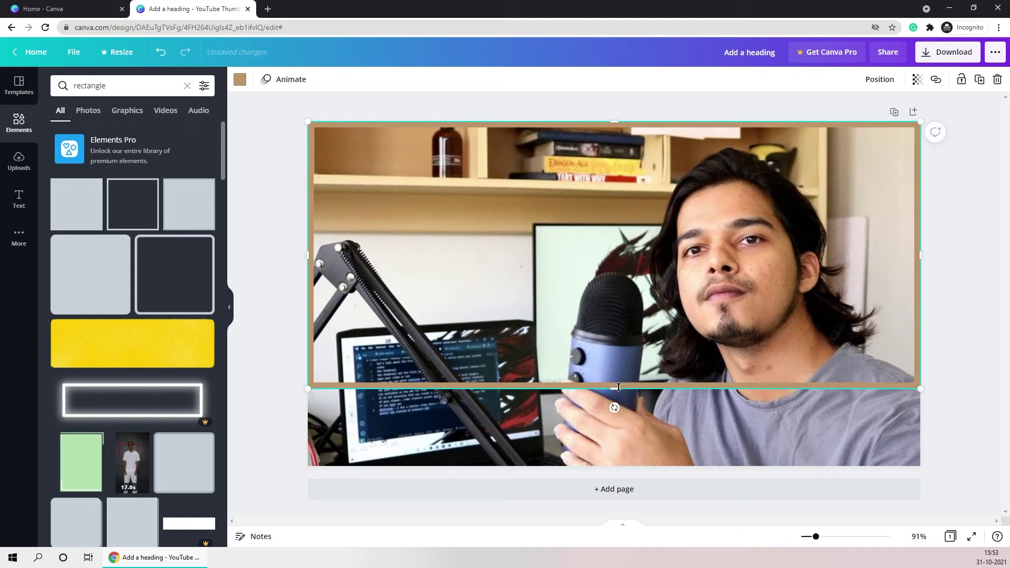
{"action": "left_click_drag", "start_coordinate": [618, 389], "coordinate": [618, 466]}
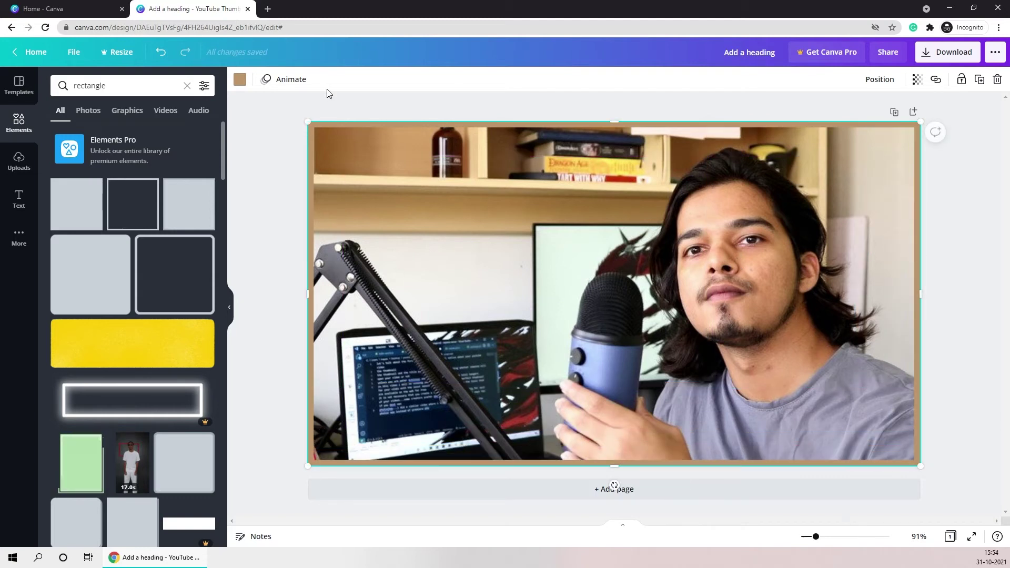
{"action": "left_click", "coordinate": [237, 81]}
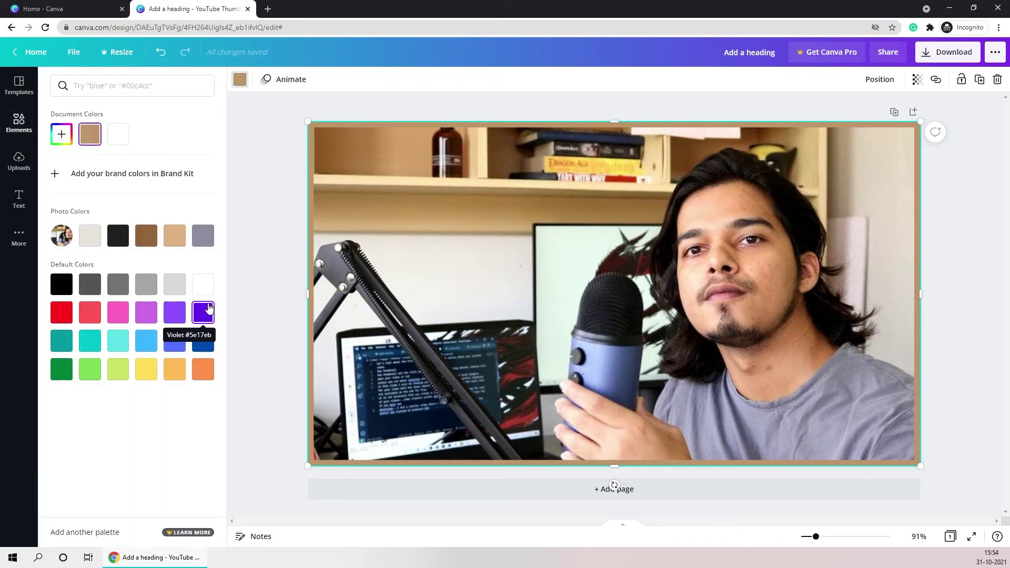
{"action": "left_click", "coordinate": [147, 341]}
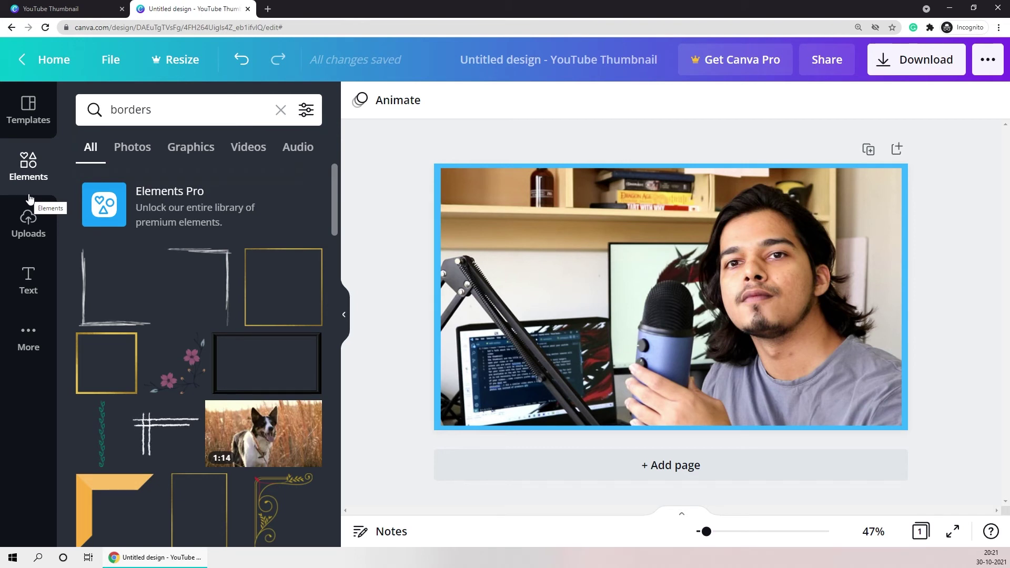
Search 'rec' again and add another rectangle to the page
{"action": "left_click_drag", "start_coordinate": [180, 107], "coordinate": [88, 116]}
{"action": "type", "text": "rec"}
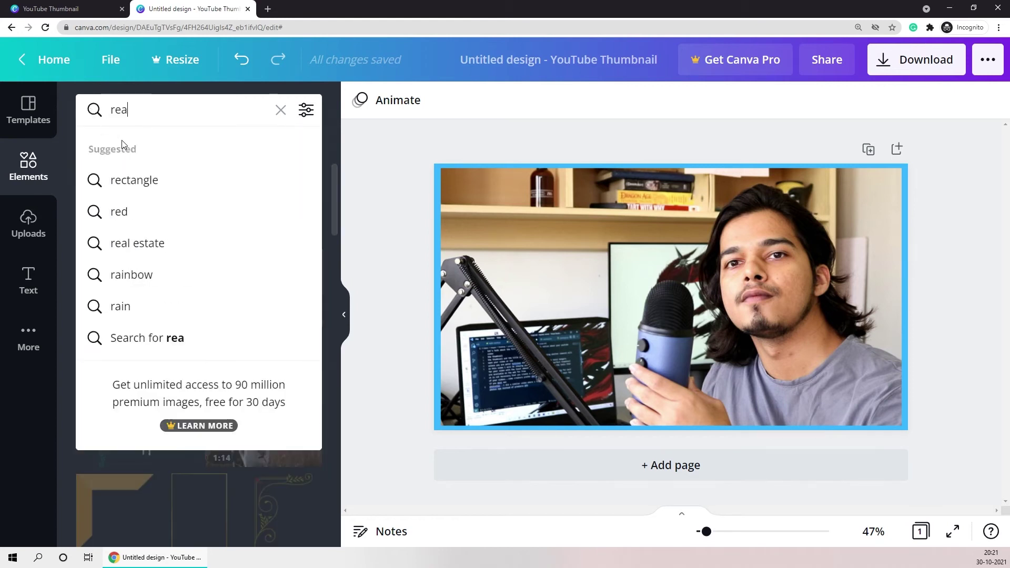
{"action": "left_click", "coordinate": [158, 177]}
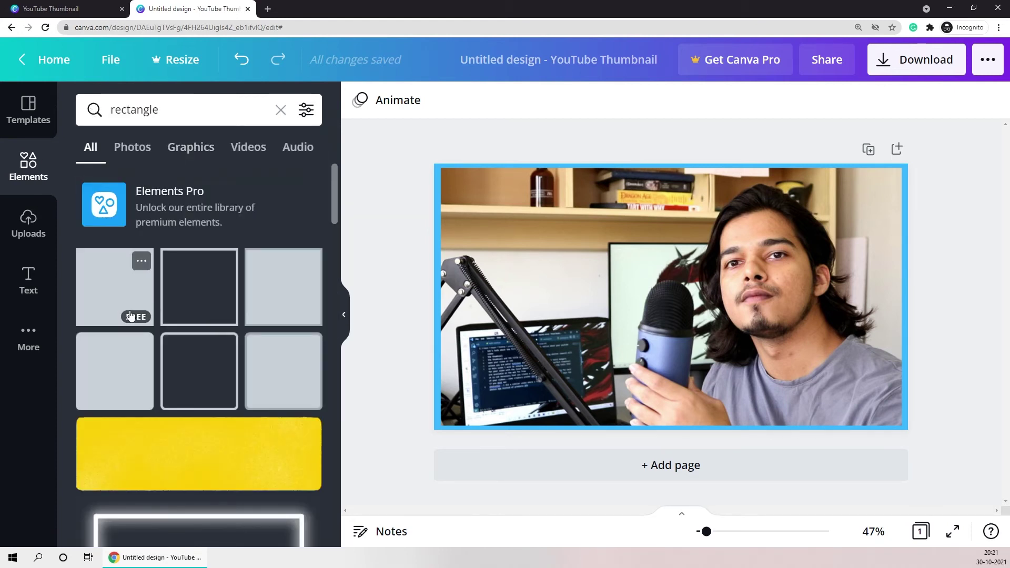
{"action": "left_click", "coordinate": [126, 297]}
Widen the blue rectangle, tilt it counter-clockwise, and place it at the photo's top left
{"action": "left_click_drag", "start_coordinate": [668, 307], "coordinate": [574, 302]}
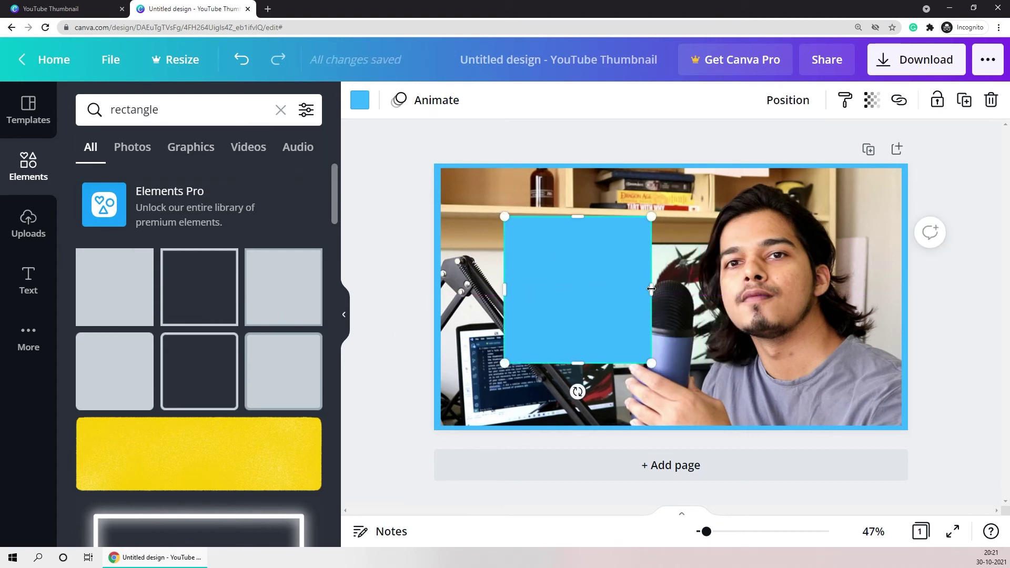
{"action": "left_click_drag", "start_coordinate": [652, 289], "coordinate": [717, 295]}
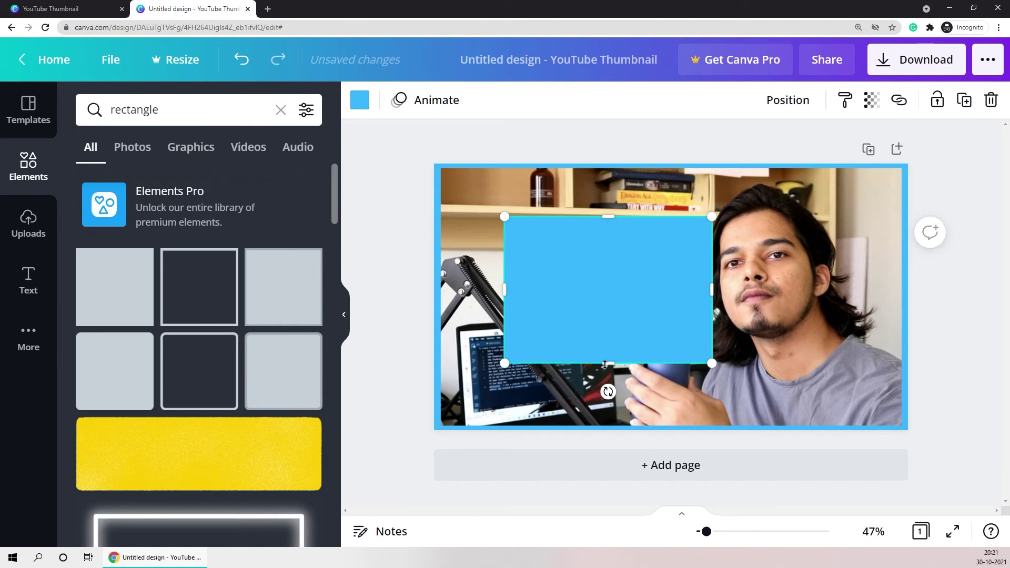
{"action": "left_click_drag", "start_coordinate": [611, 391], "coordinate": [619, 306]}
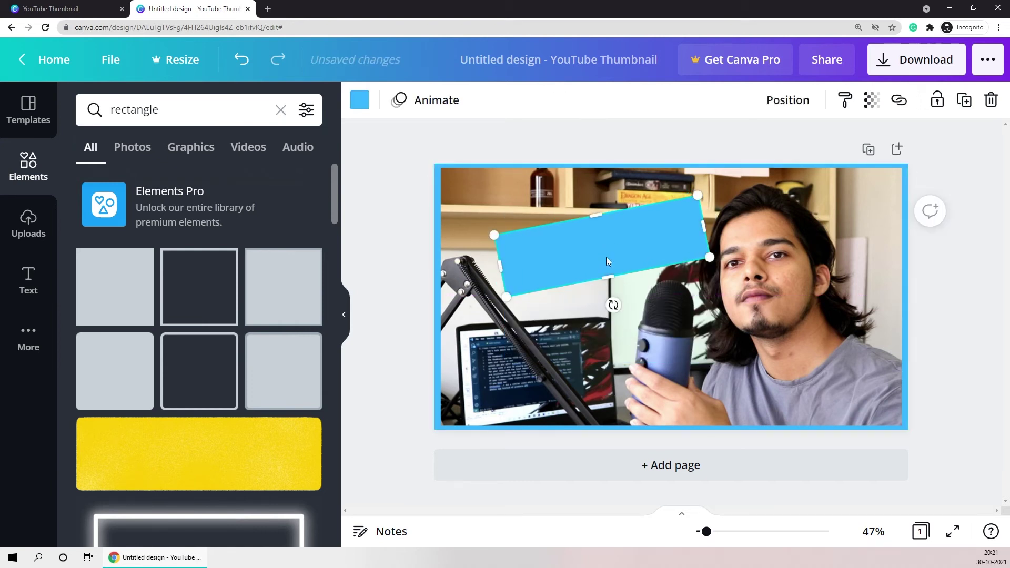
{"action": "left_click_drag", "start_coordinate": [611, 258], "coordinate": [577, 245]}
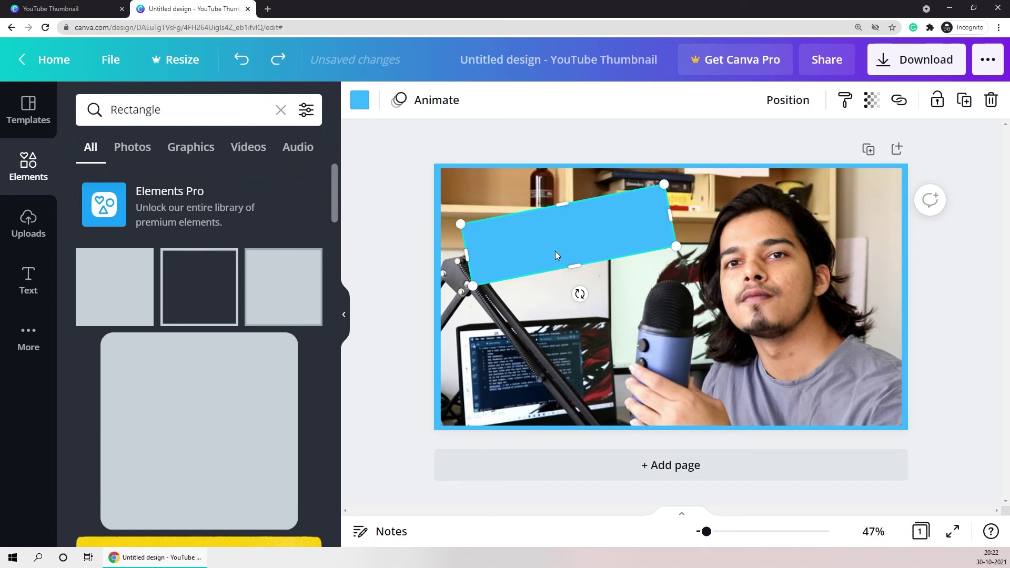
{"action": "left_click_drag", "start_coordinate": [600, 250], "coordinate": [603, 250]}
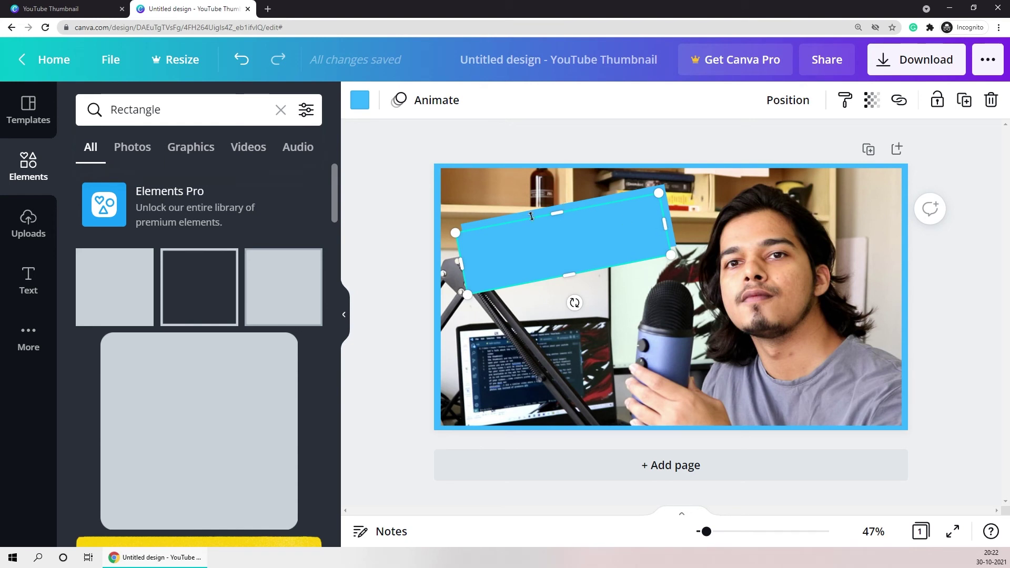
{"action": "key", "text": "Escape"}
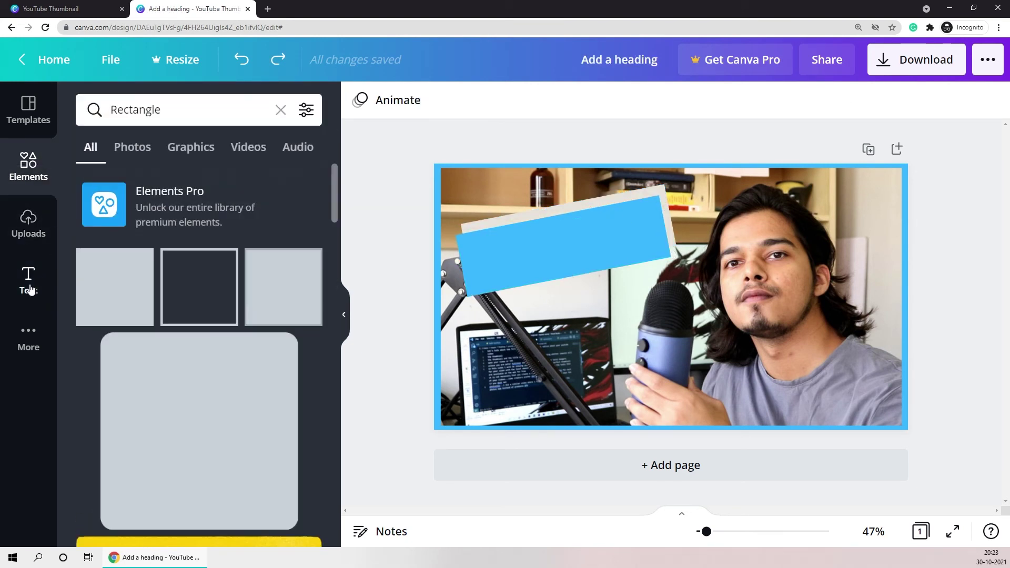
Add a heading text box reading 'Creating a Youtube Thumbnail'
{"action": "left_click", "coordinate": [30, 289]}
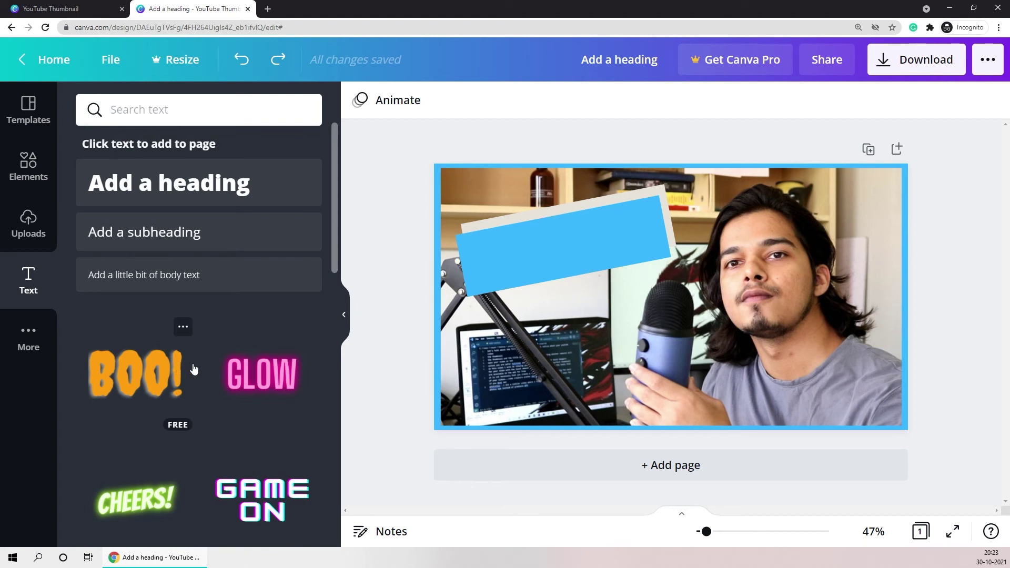
{"action": "scroll", "coordinate": [193, 369], "scroll_direction": "down", "scroll_amount": 6}
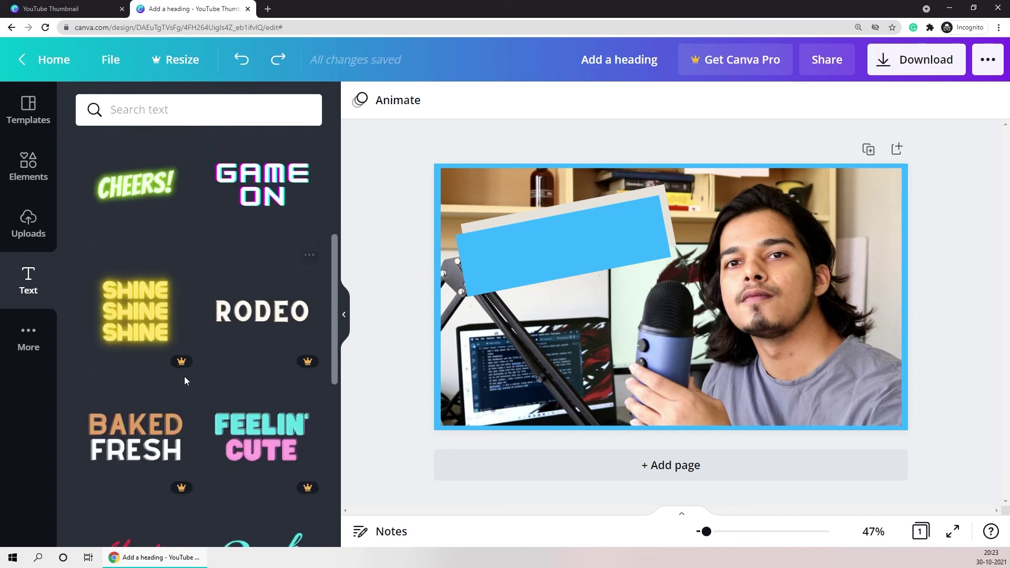
{"action": "scroll", "coordinate": [254, 405], "scroll_direction": "up", "scroll_amount": 6}
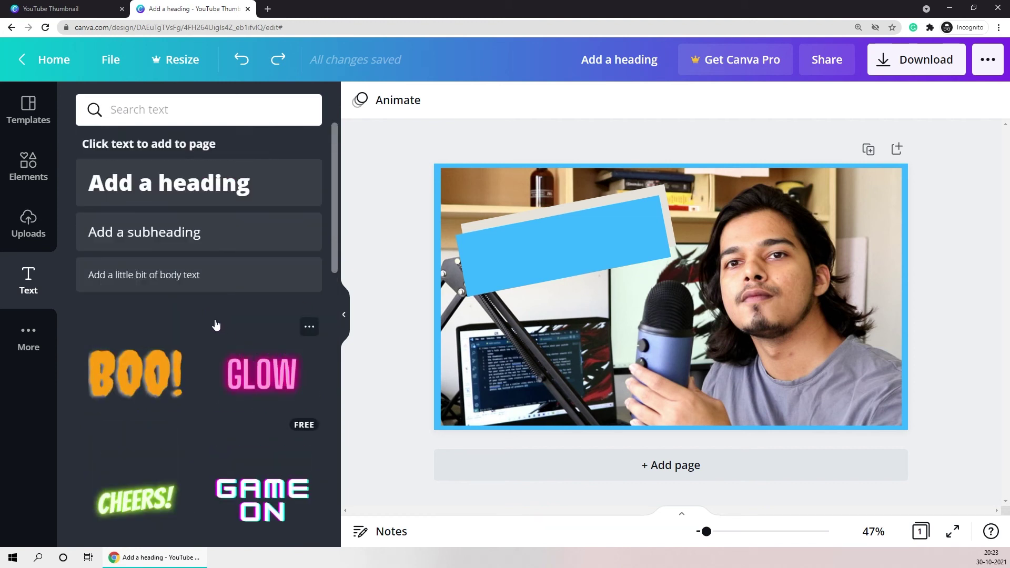
{"action": "left_click", "coordinate": [221, 185]}
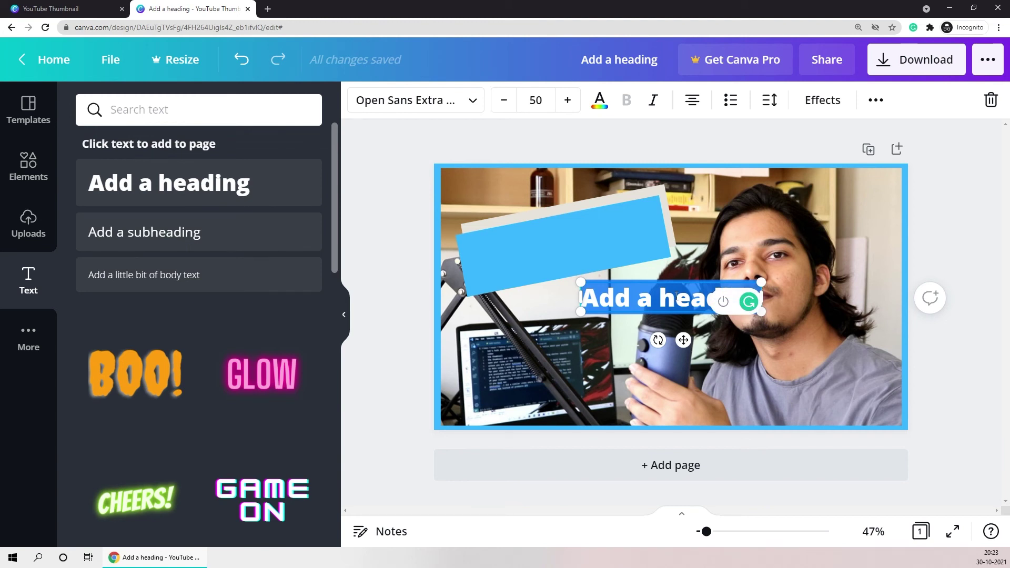
{"action": "type", "text": "Creating"}
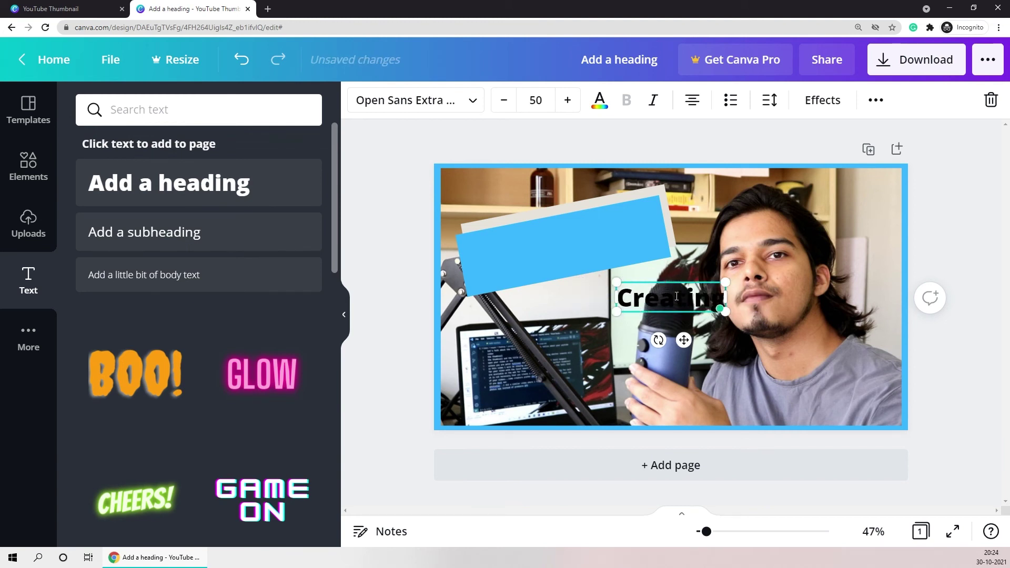
{"action": "type", "text": " a Yout"}
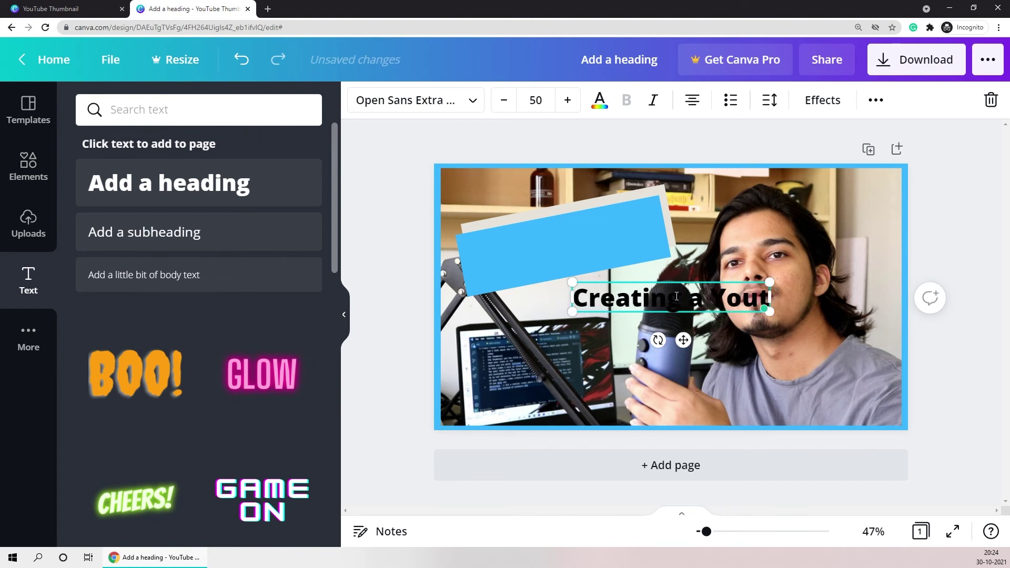
{"action": "type", "text": "ube Thumbnail"}
Set the heading font to Sugo Classic, tilt it to match the banner, and move it onto the banner
{"action": "key", "text": "ctrl+a"}
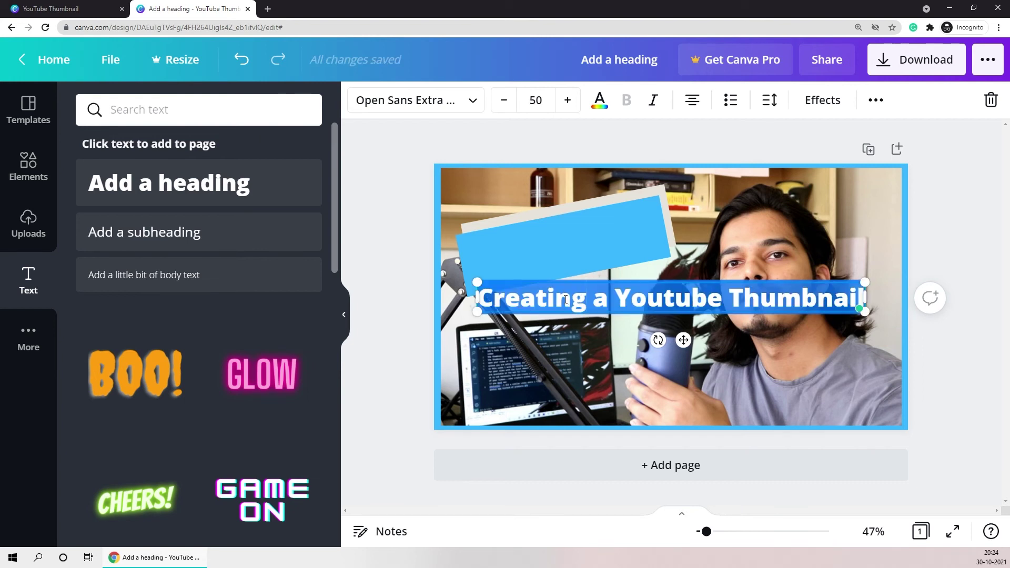
{"action": "left_click", "coordinate": [476, 100]}
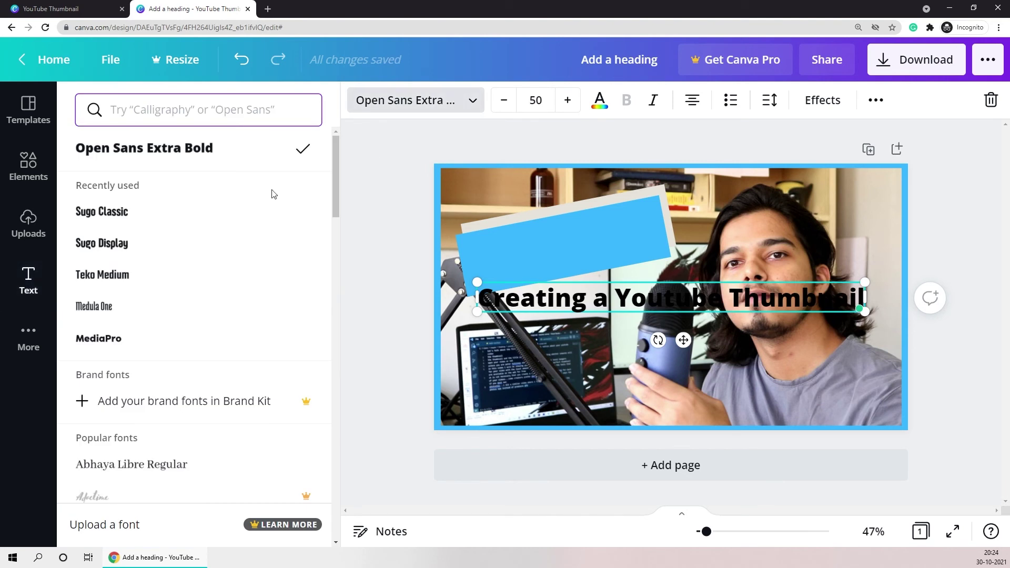
{"action": "left_click", "coordinate": [165, 220]}
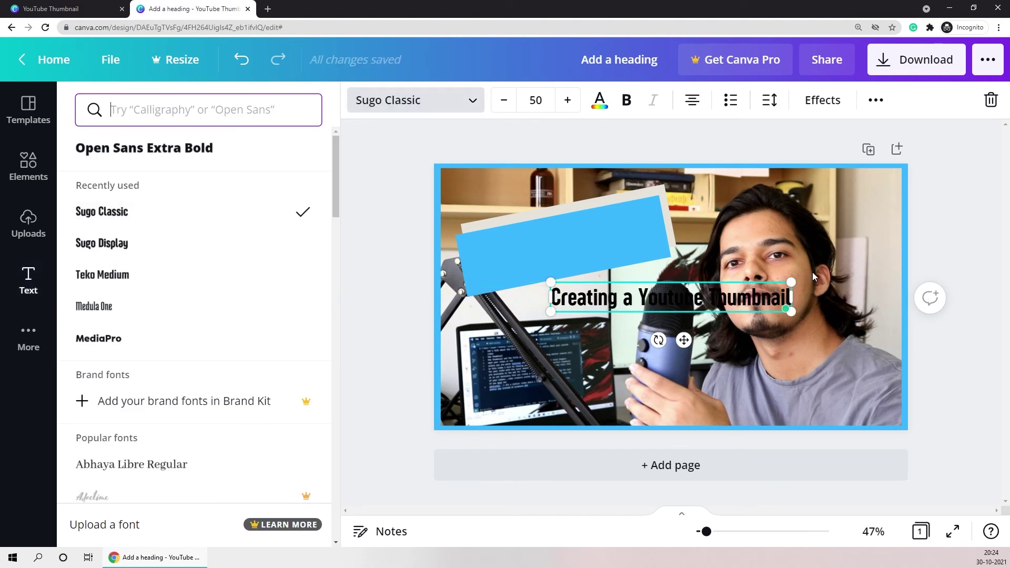
{"action": "left_click_drag", "start_coordinate": [658, 340], "coordinate": [695, 358]}
{"action": "left_click_drag", "start_coordinate": [662, 328], "coordinate": [562, 281]}
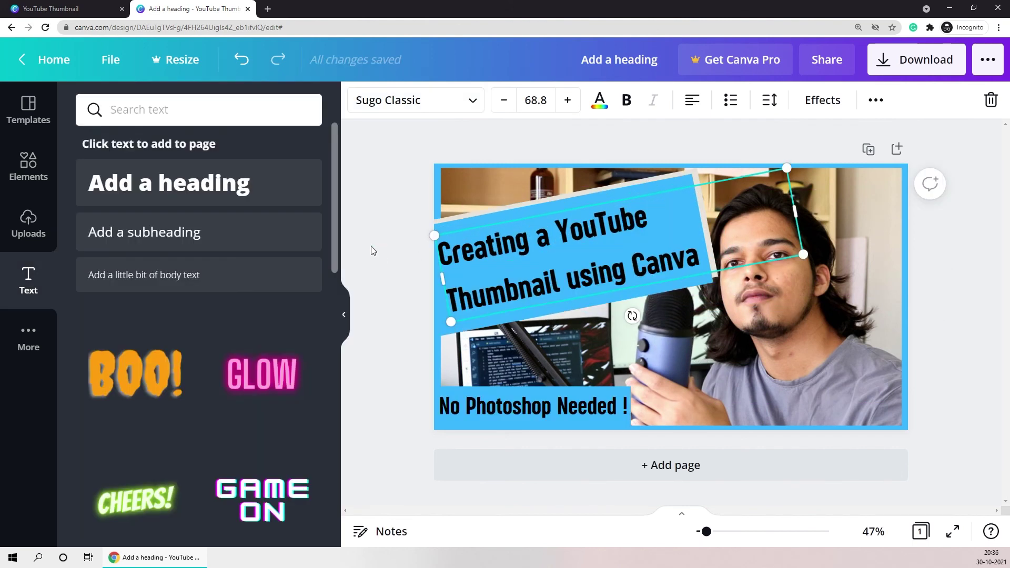
{"action": "left_click", "coordinate": [371, 247]}
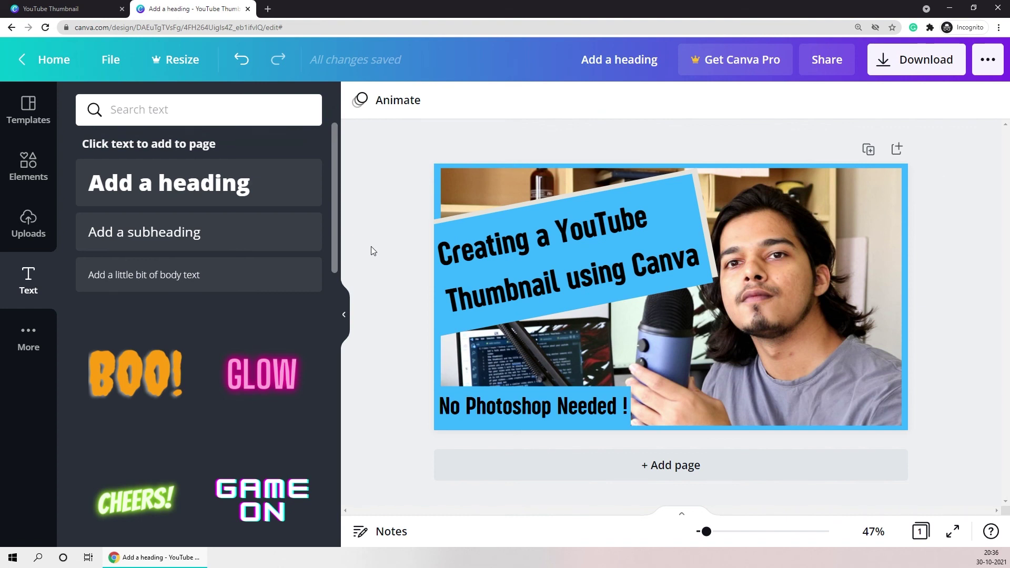
Apply a drop shadow to the title heading and the 'No Photoshop Needed !' caption
{"action": "left_click", "coordinate": [532, 241]}
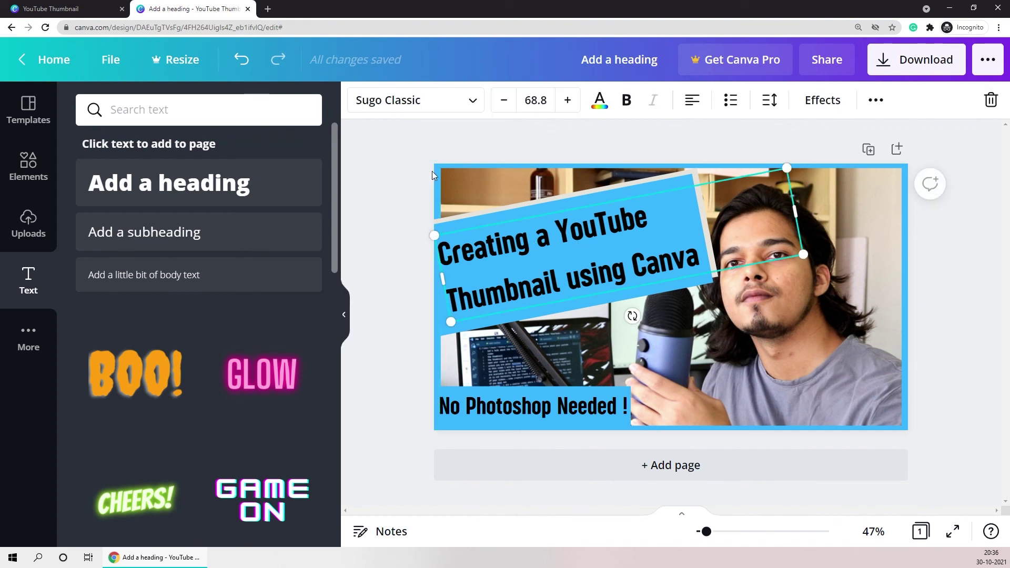
{"action": "left_click", "coordinate": [820, 103]}
{"action": "left_click", "coordinate": [190, 199]}
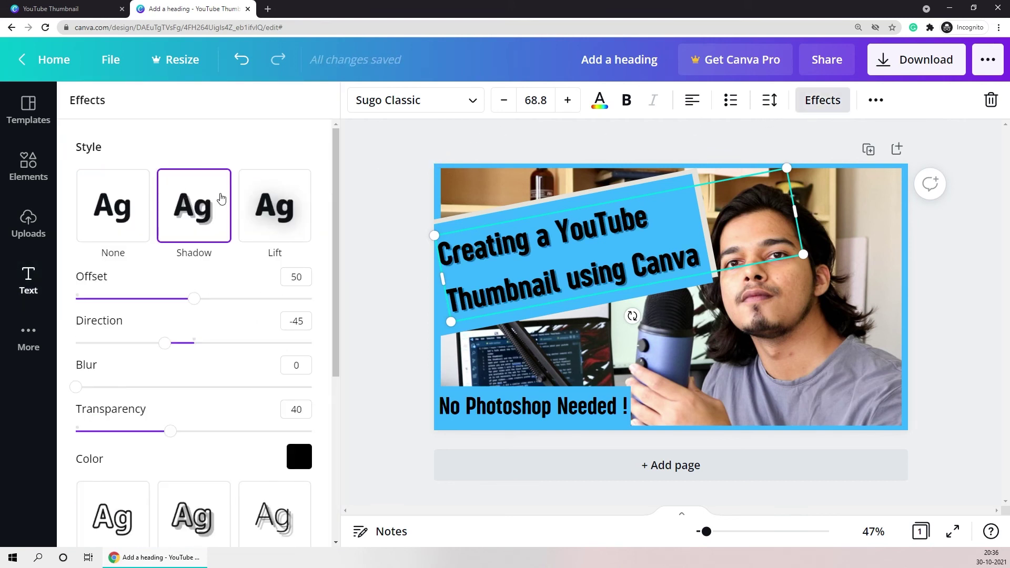
{"action": "left_click", "coordinate": [561, 424]}
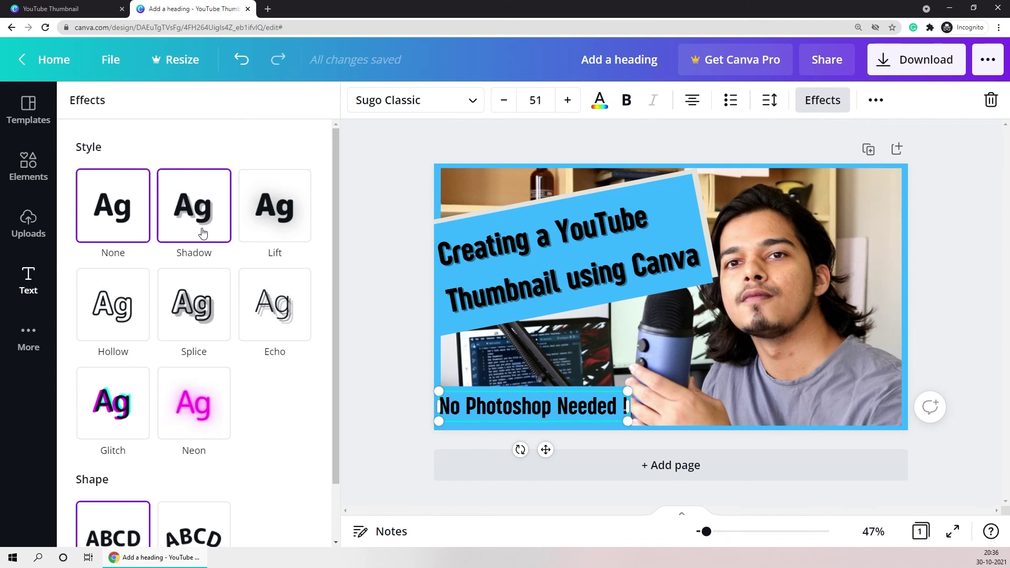
{"action": "left_click", "coordinate": [202, 233]}
Make both the title and the caption text white
{"action": "left_click", "coordinate": [547, 239]}
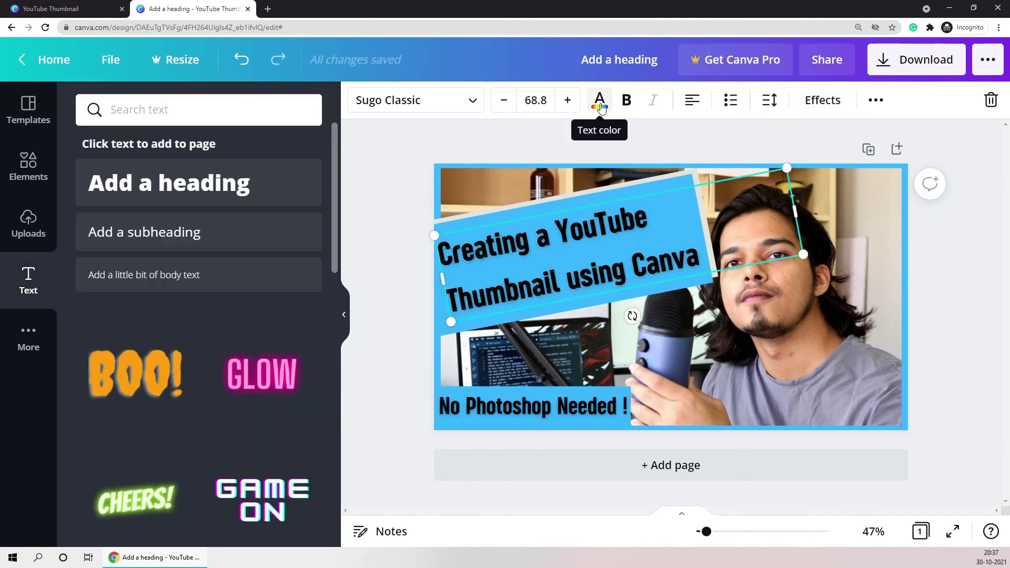
{"action": "left_click", "coordinate": [601, 103]}
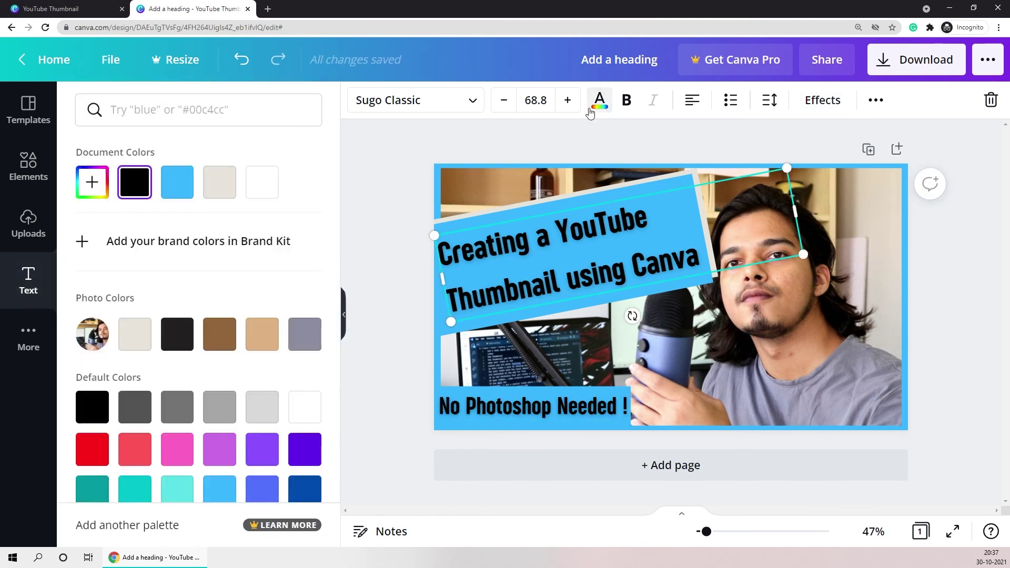
{"action": "left_click", "coordinate": [261, 184]}
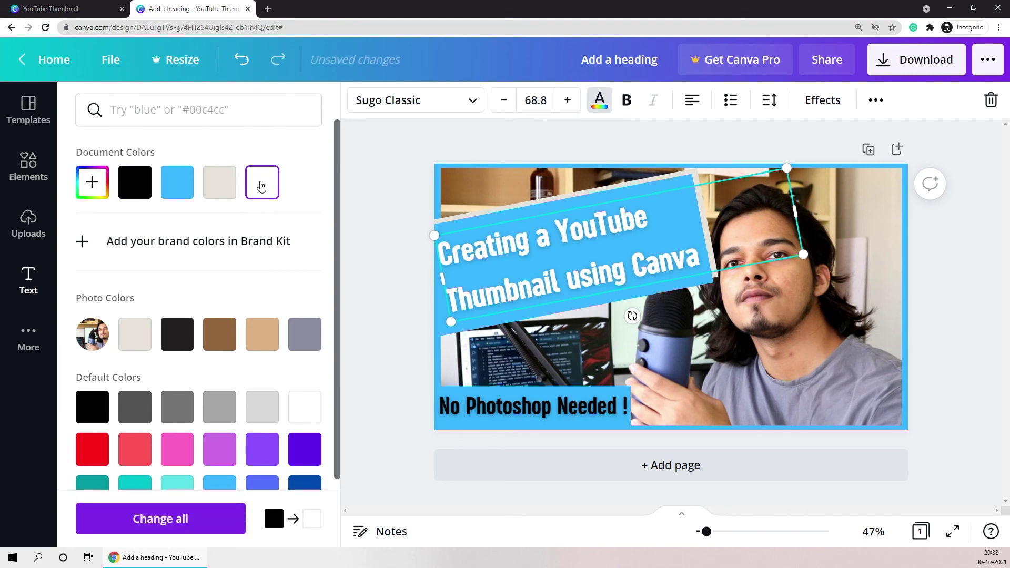
{"action": "left_click", "coordinate": [548, 409]}
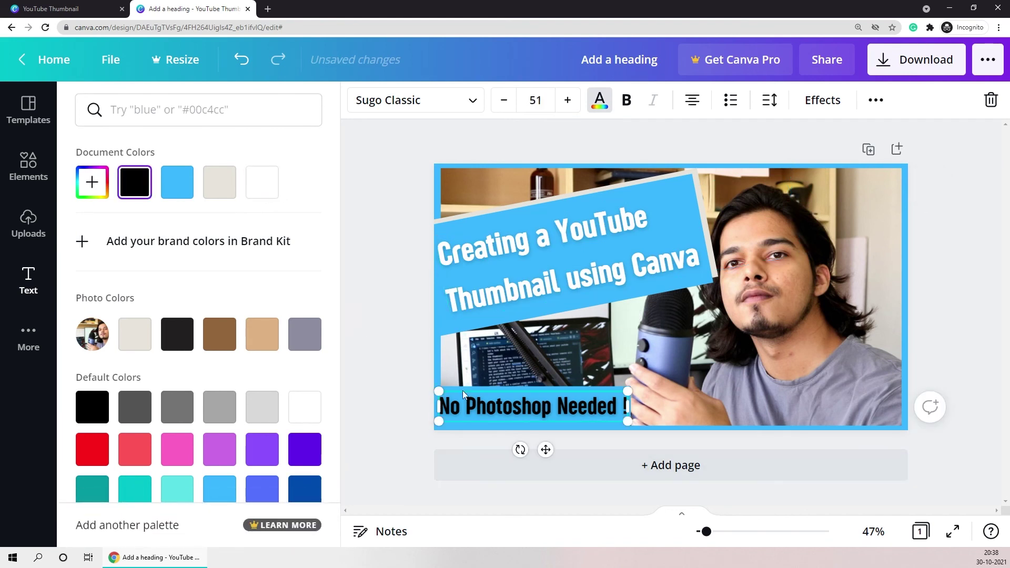
{"action": "left_click", "coordinate": [257, 182]}
{"action": "left_click", "coordinate": [462, 110]}
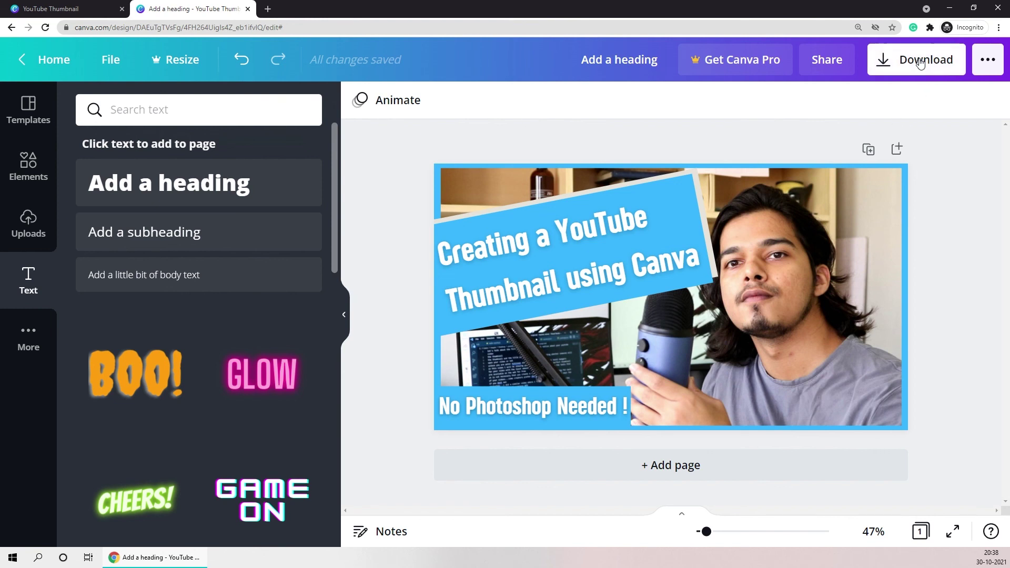
Download the thumbnail with the file type switched from PNG to JPG
{"action": "left_click", "coordinate": [925, 66]}
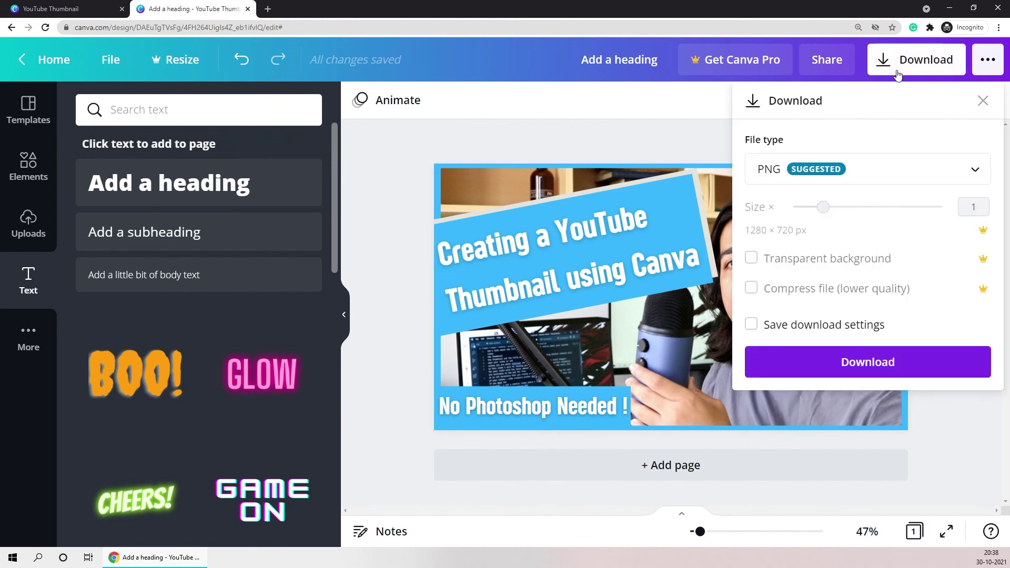
{"action": "left_click", "coordinate": [911, 169]}
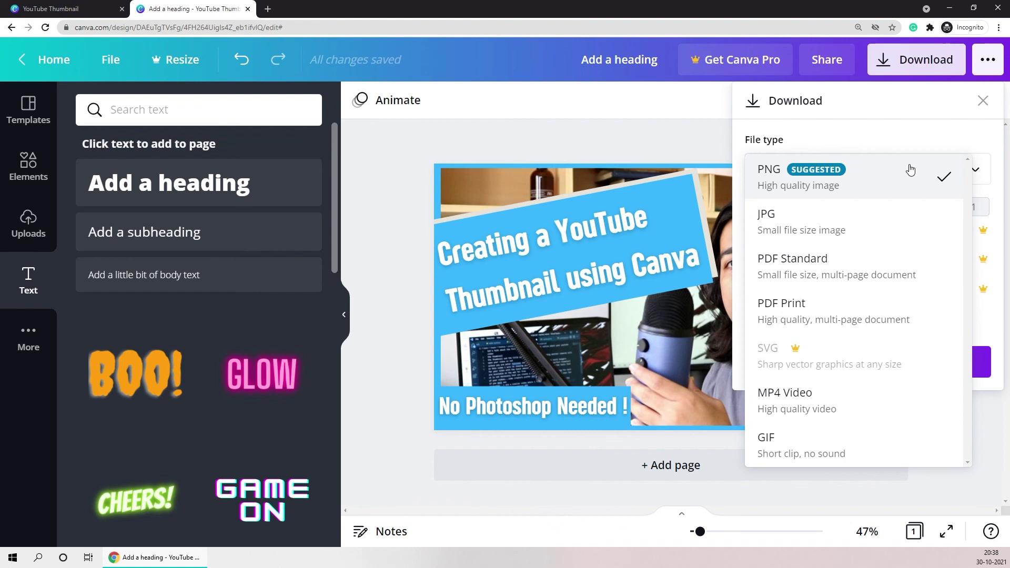
{"action": "left_click", "coordinate": [834, 227]}
{"action": "left_click", "coordinate": [872, 348]}
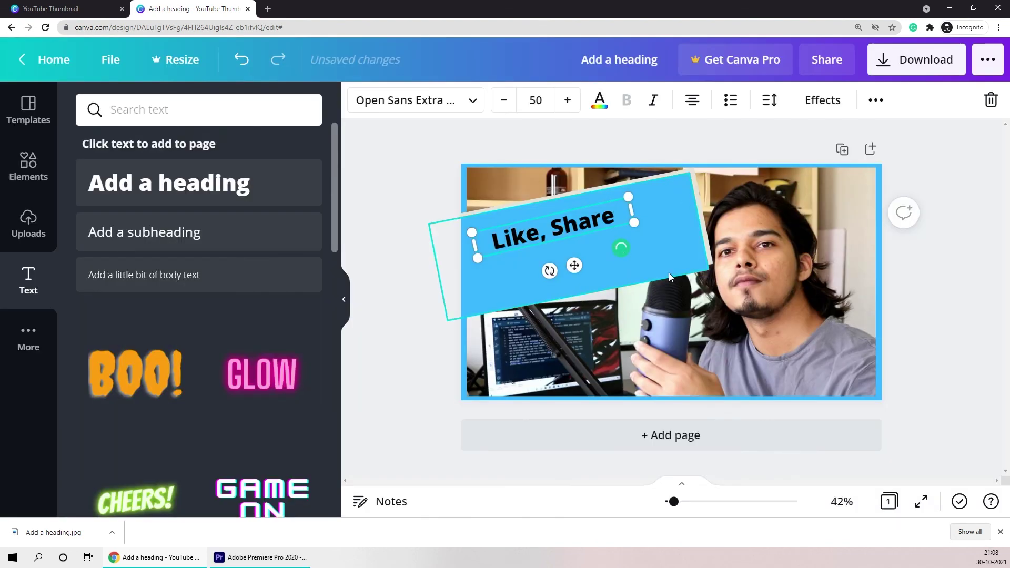
Duplicate the 'Like, Share' text box and type 'Subscribe' as the line below it
{"action": "key", "text": "ctrl+d"}
{"action": "type", "text": "S"}
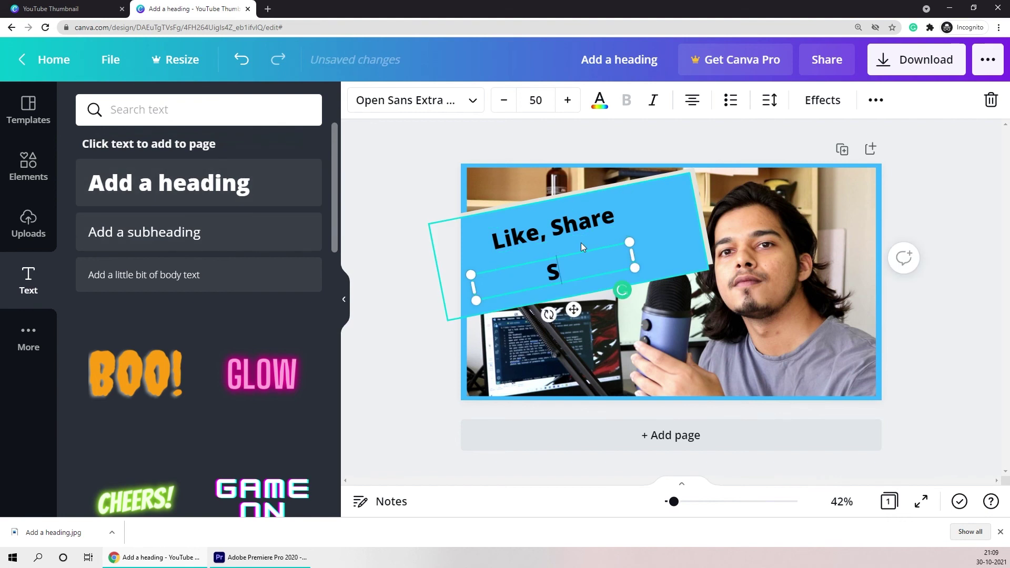
{"action": "type", "text": "ubscribe"}
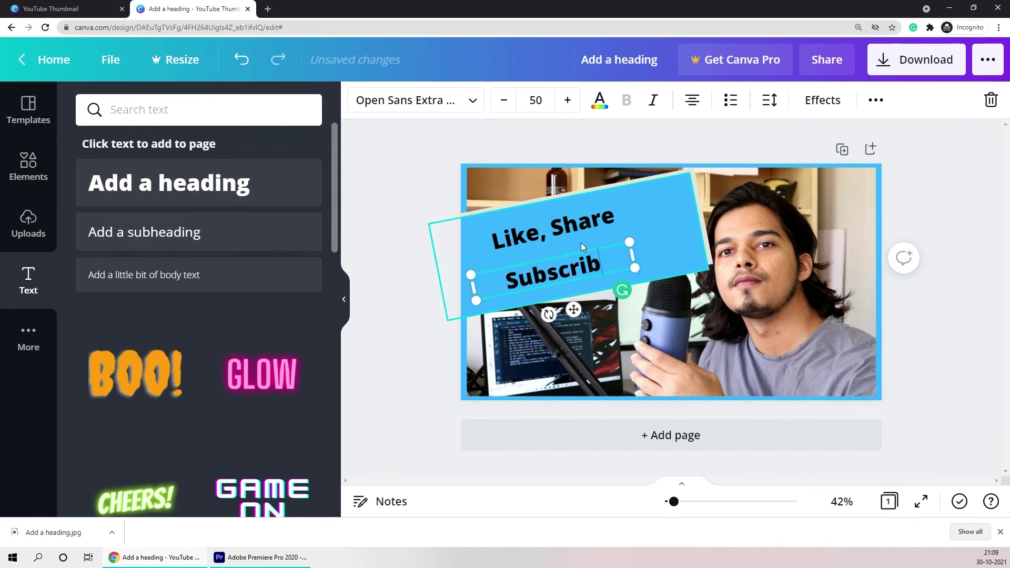